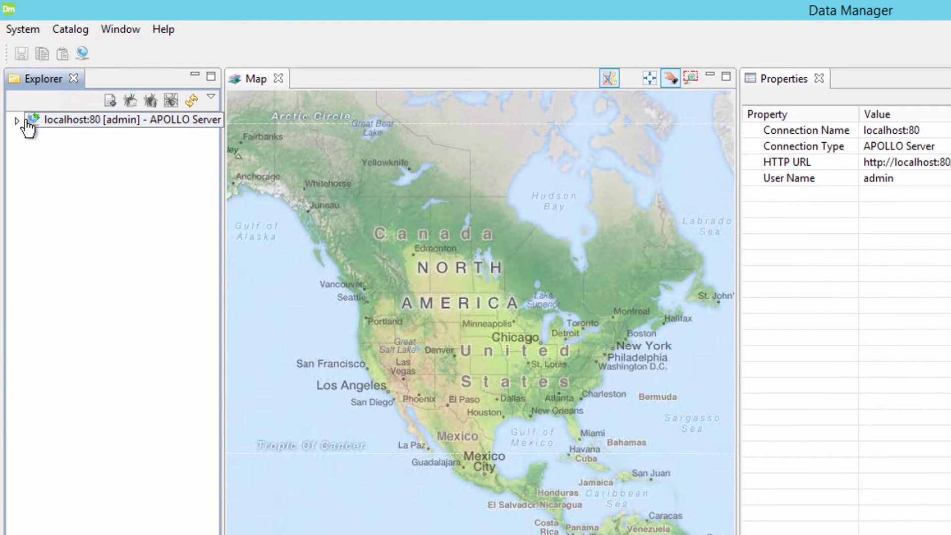
- Expand localhost:80, Catalog and ROOT down to the LasVegas aggregate and select it
click(18, 121)
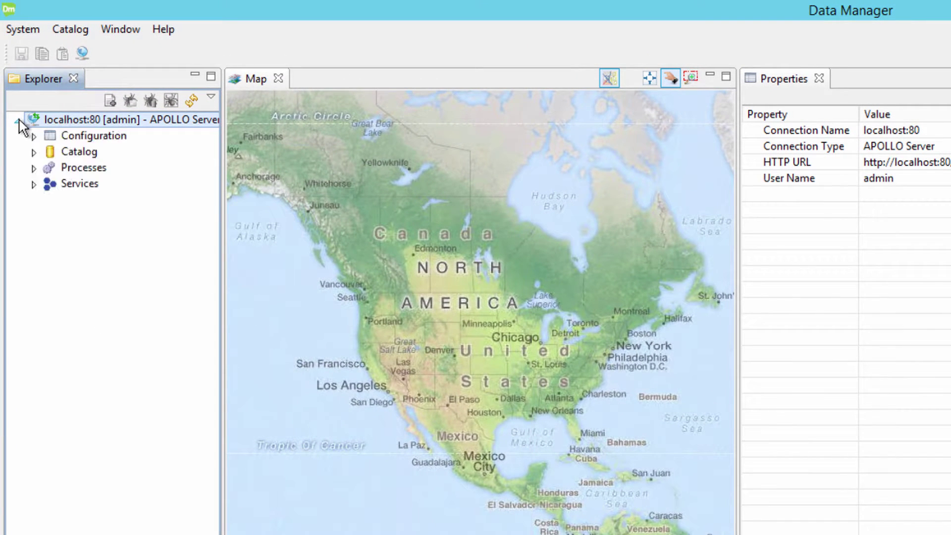
click(33, 152)
click(51, 168)
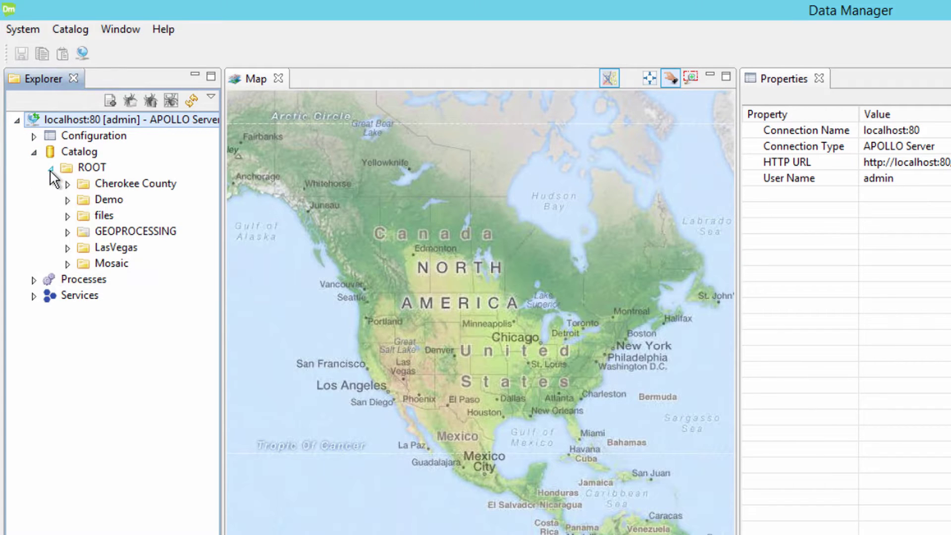
click(67, 248)
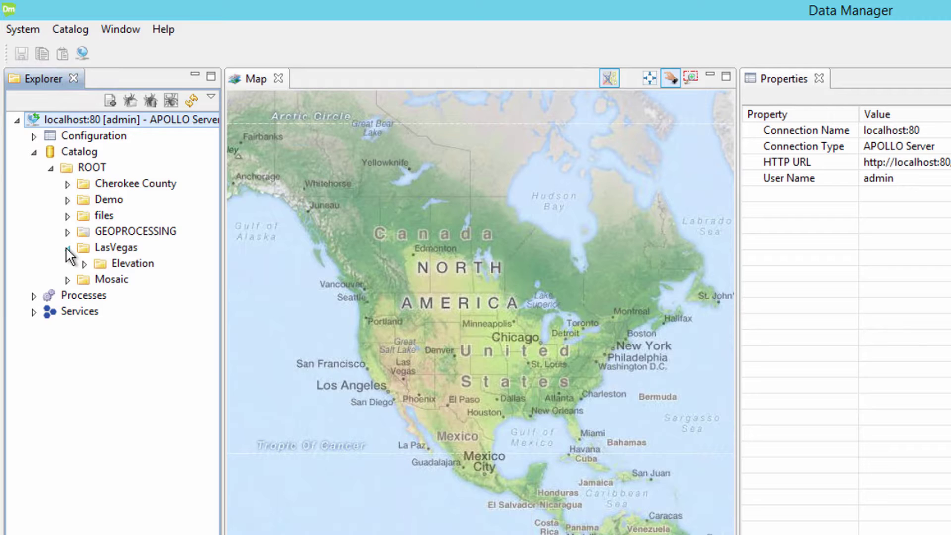
click(82, 254)
- Create a new aggregate named Imagery under LasVegas
right_click(83, 255)
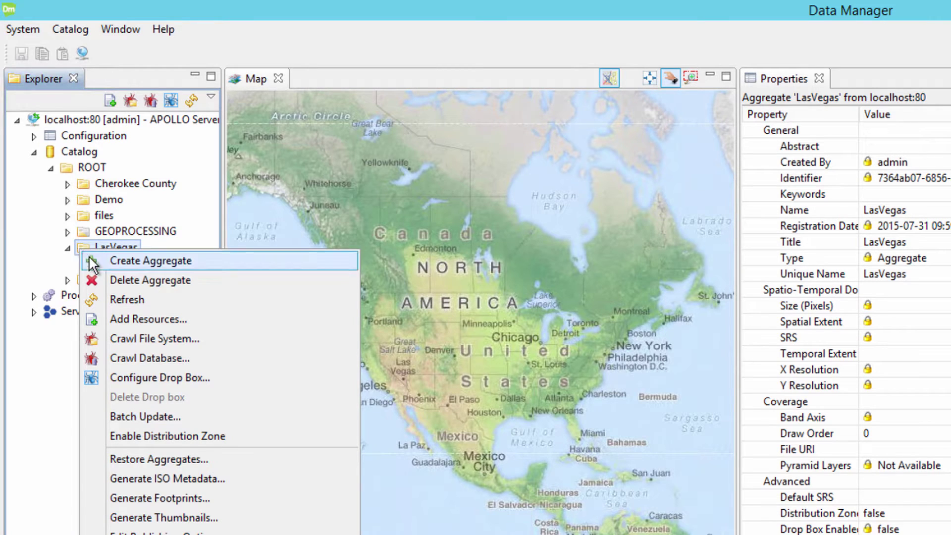
click(108, 263)
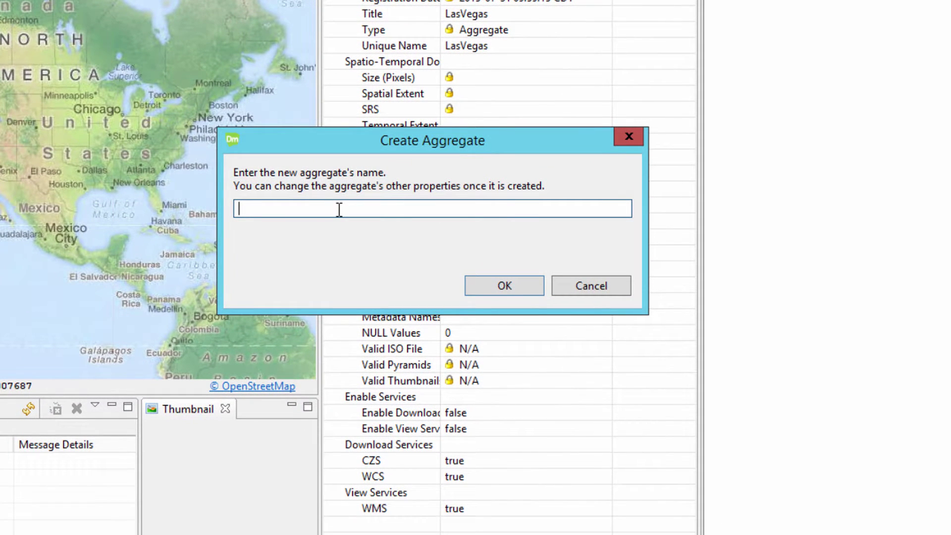
text(l)
text(ma)
text(gery)
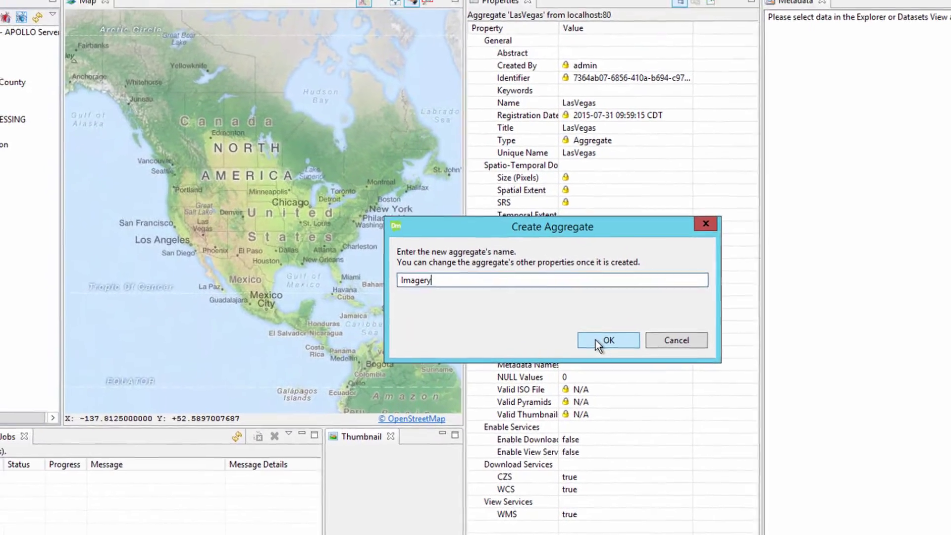
click(601, 341)
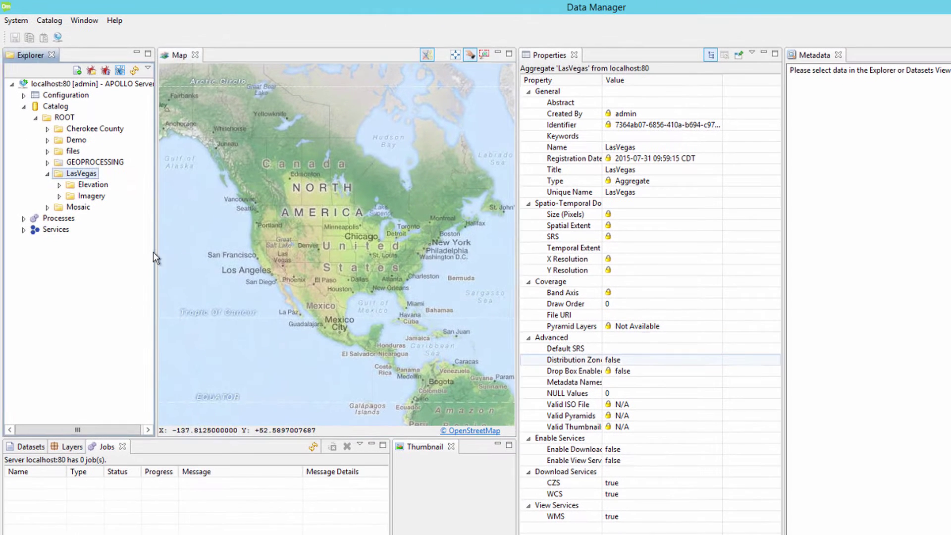
- Create a second aggregate named Vector under LasVegas
right_click(69, 175)
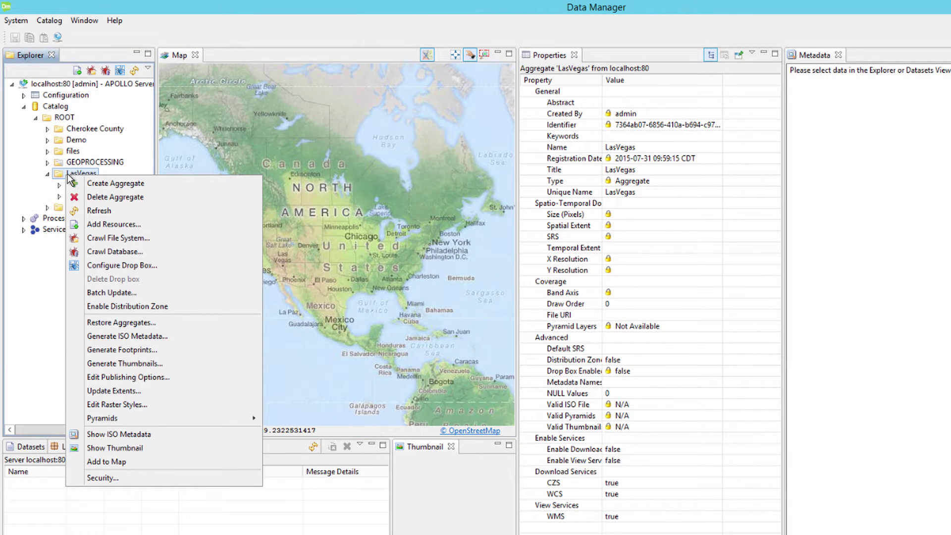
click(99, 184)
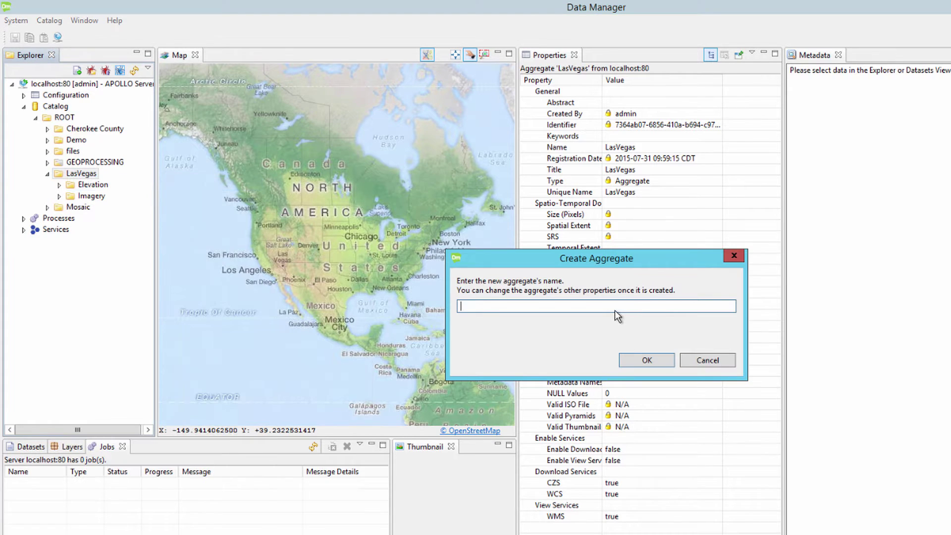
text(Vector)
click(650, 361)
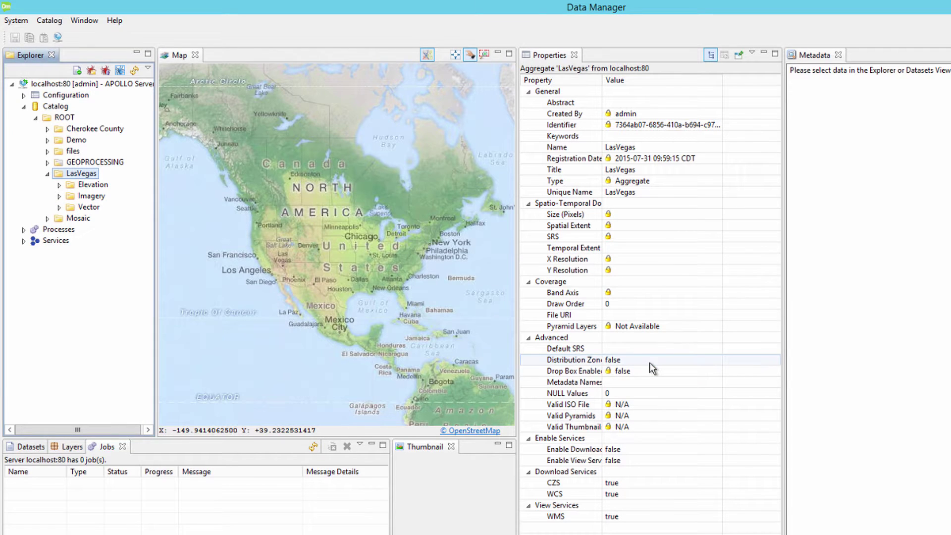
click(89, 185)
- Start a file-system crawl into Imagery and add \\sgibkp\APOLLO\Training as a network location
right_click(88, 195)
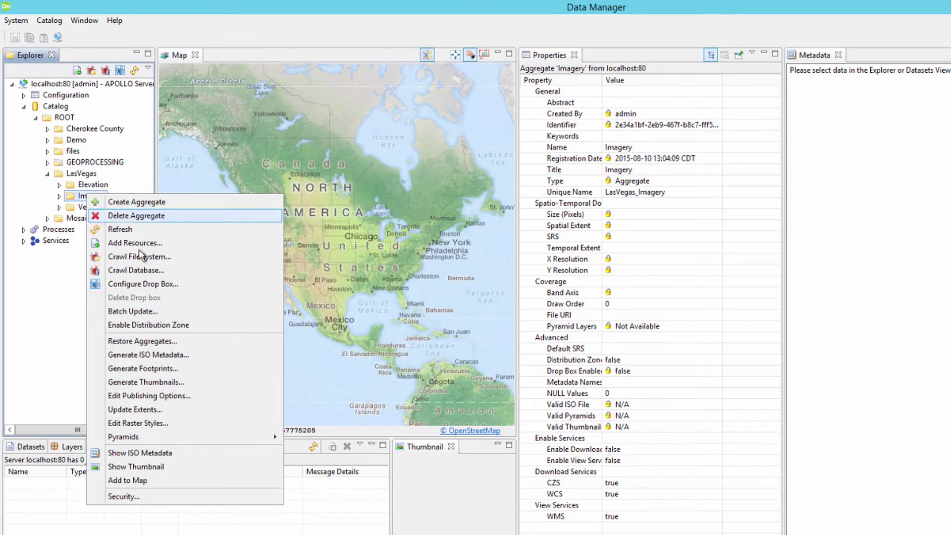
click(141, 256)
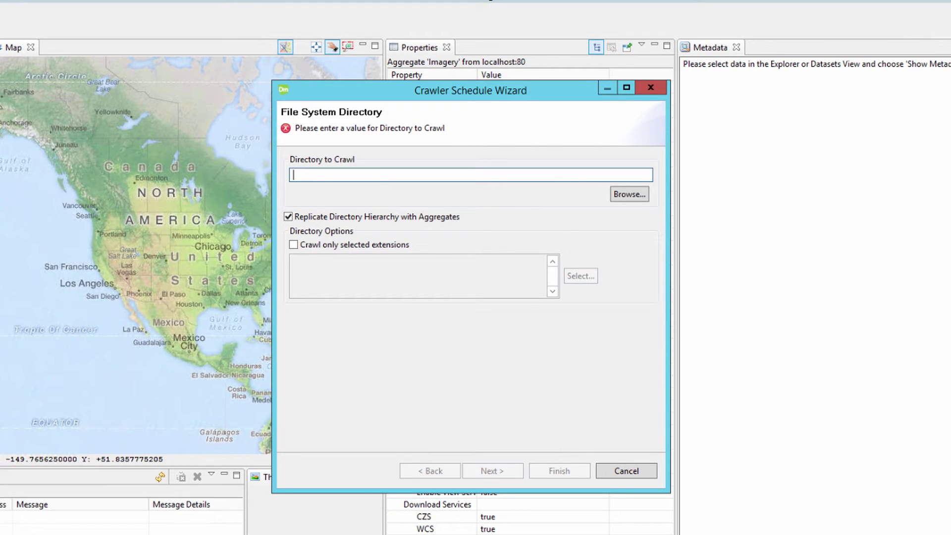
click(624, 200)
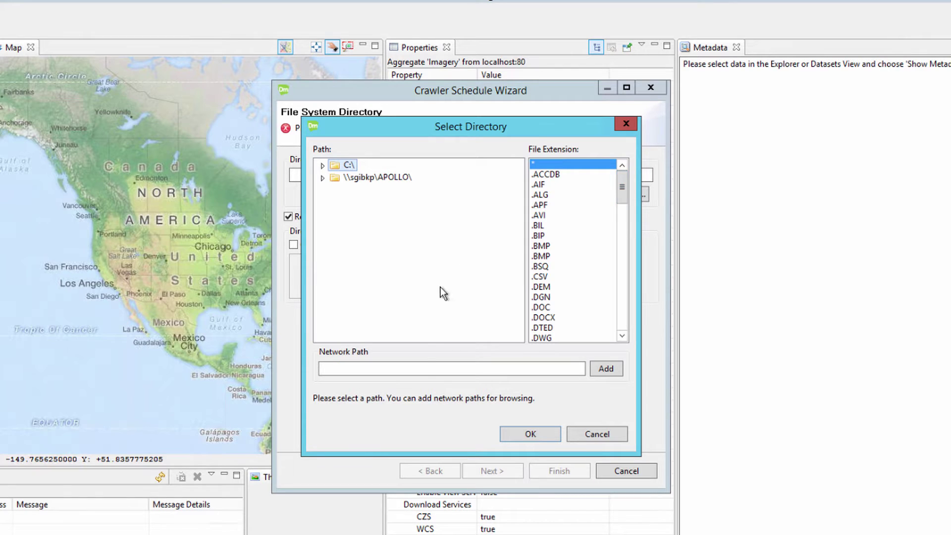
click(422, 366)
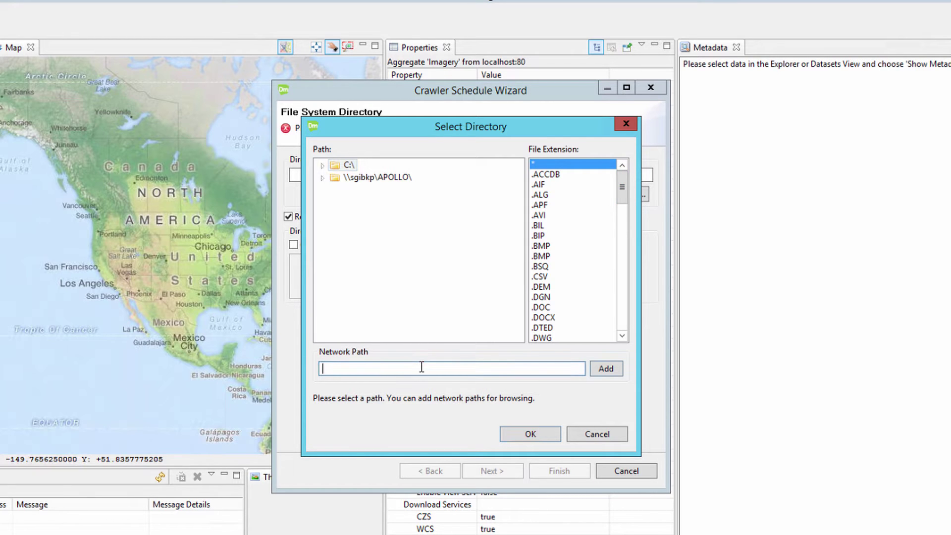
text(\\sgibkp\APOLLO\Training)
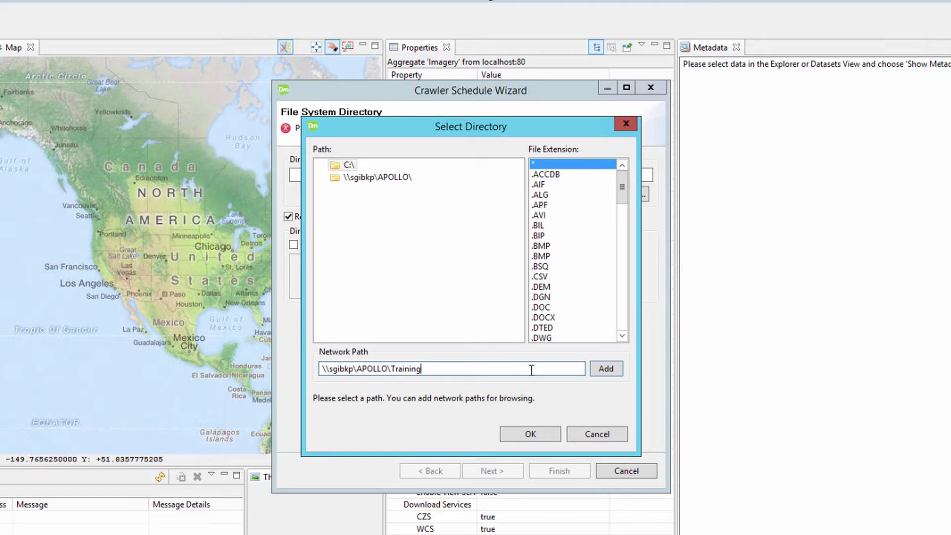
click(599, 373)
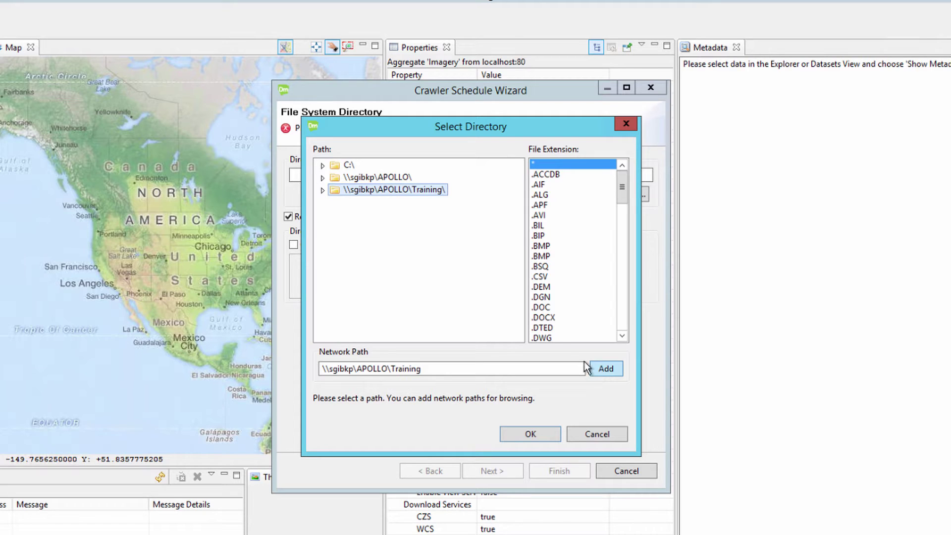
- Choose C:\Training\ECW as the directory to crawl
click(321, 166)
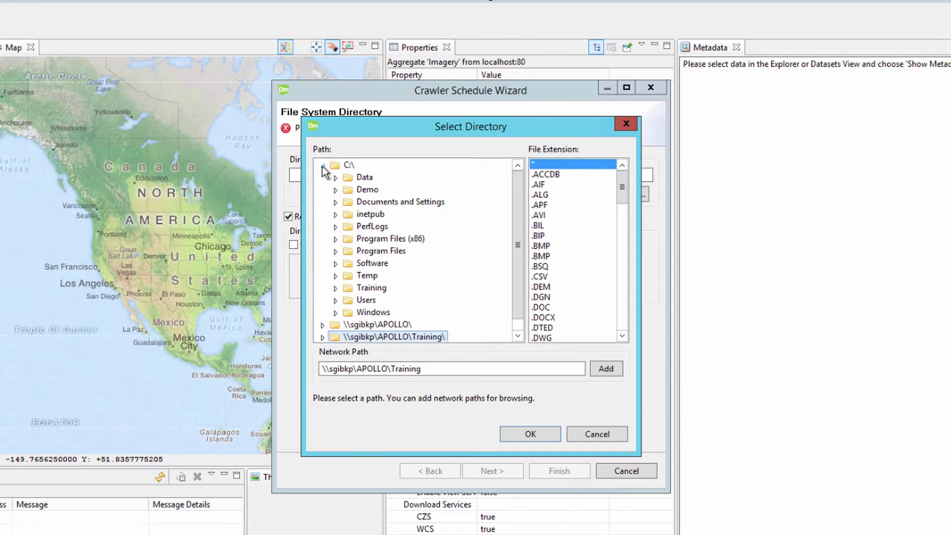
click(335, 288)
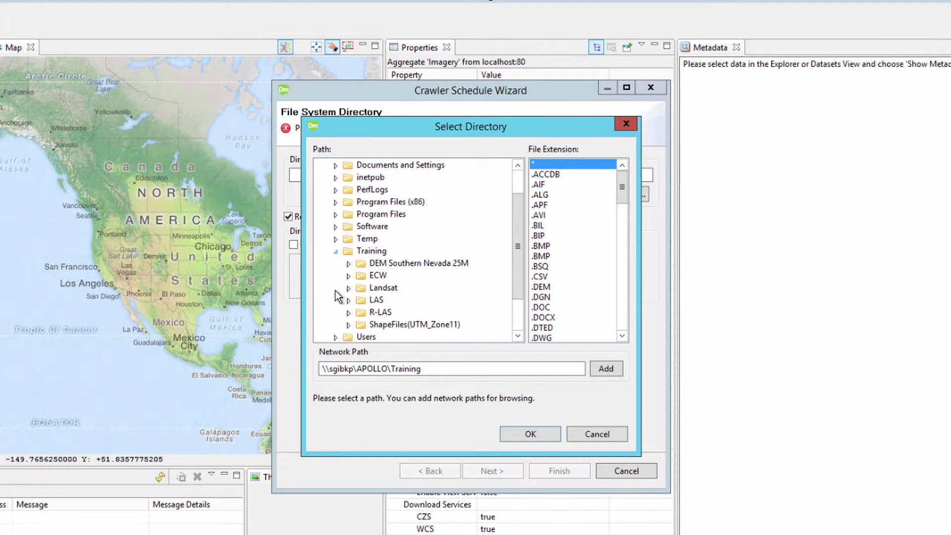
click(361, 282)
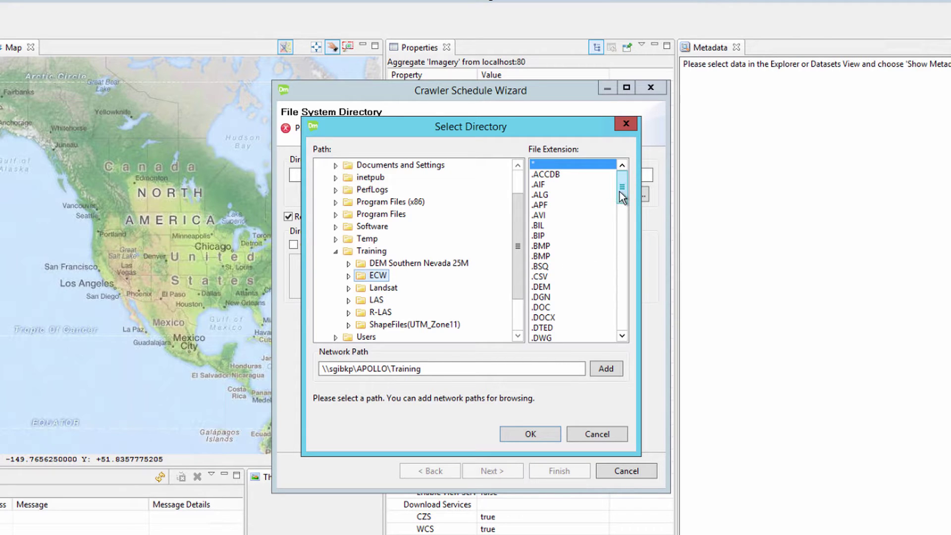
drag(619, 194, 616, 324)
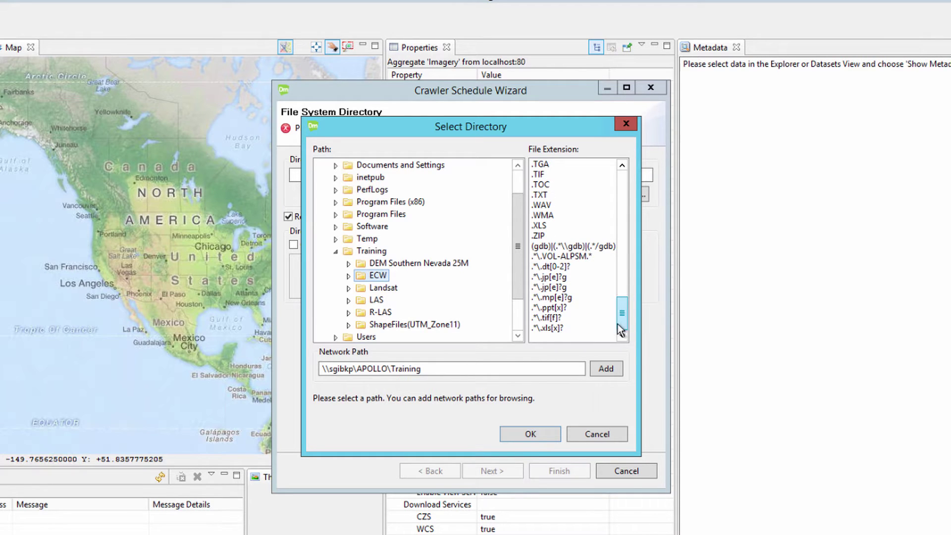
click(528, 436)
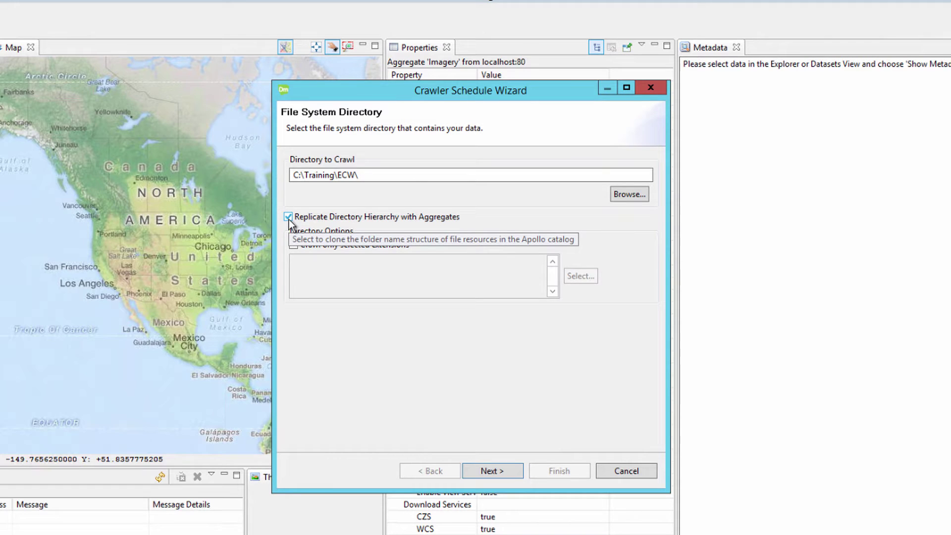
- Set the crawl to Run Immediately, leaving the Recurring weekly schedule turned off
click(504, 470)
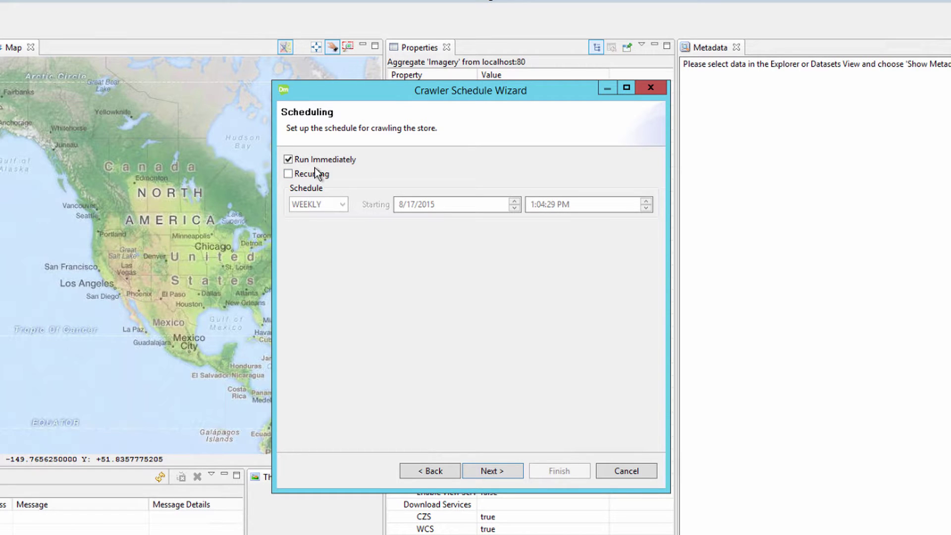
click(288, 173)
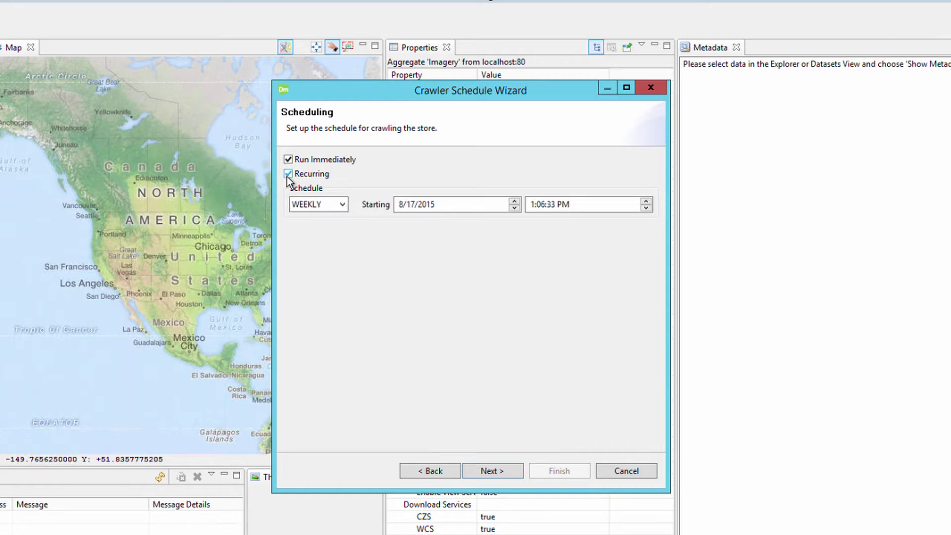
click(342, 209)
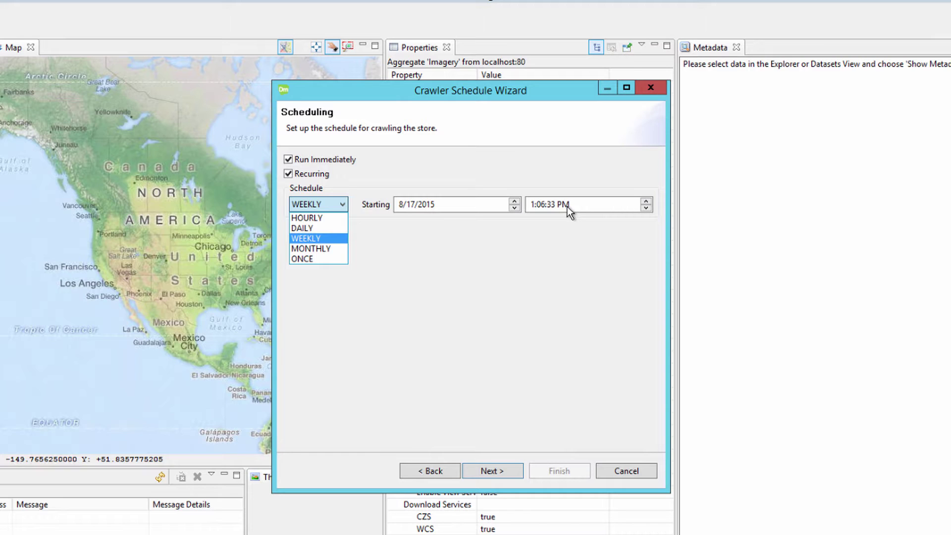
click(289, 171)
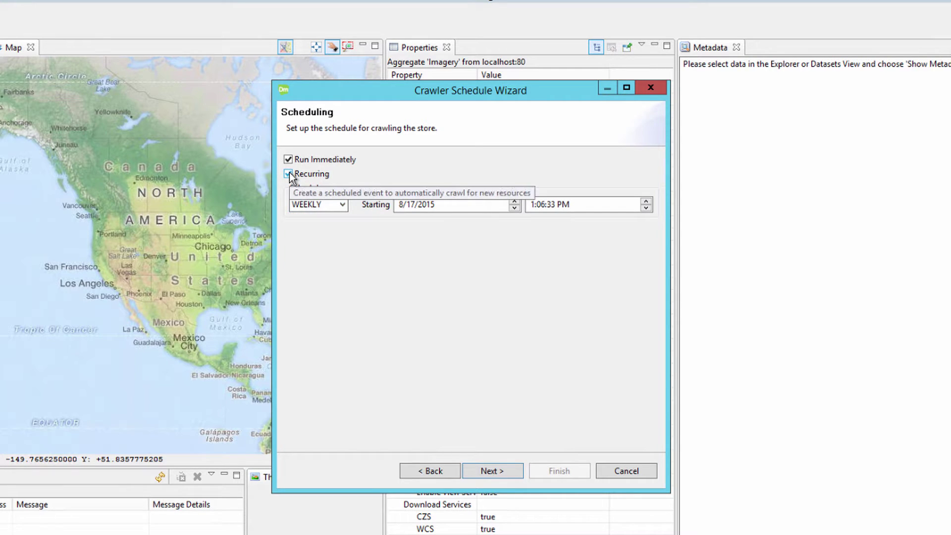
click(289, 173)
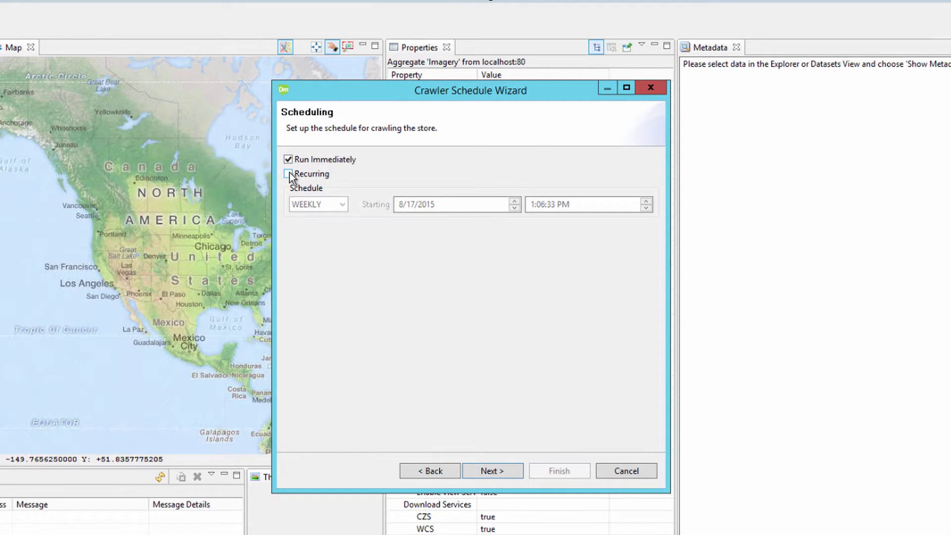
- Uncheck GeoServices for the datasets on the Processing and Web Options page
click(492, 471)
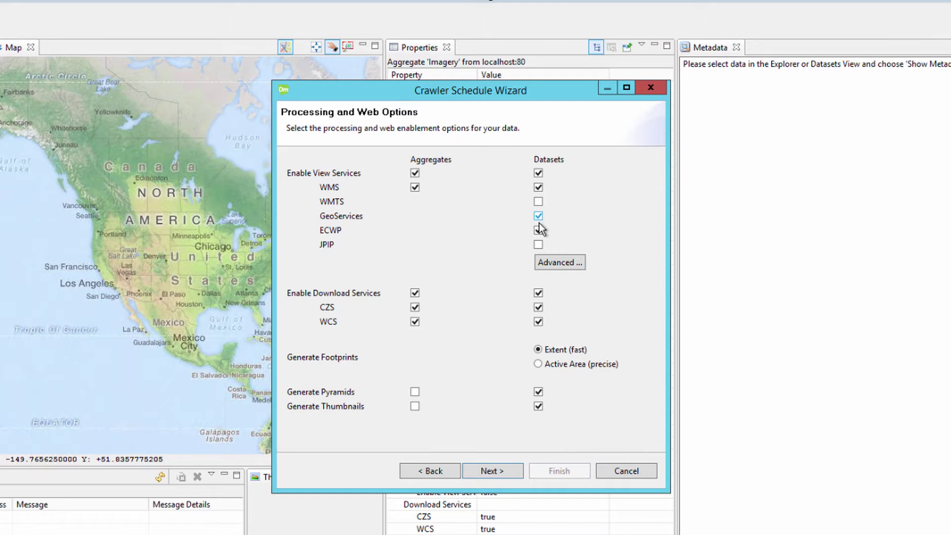
click(539, 218)
- Add Training3 as a security principal on the aggregate
click(504, 470)
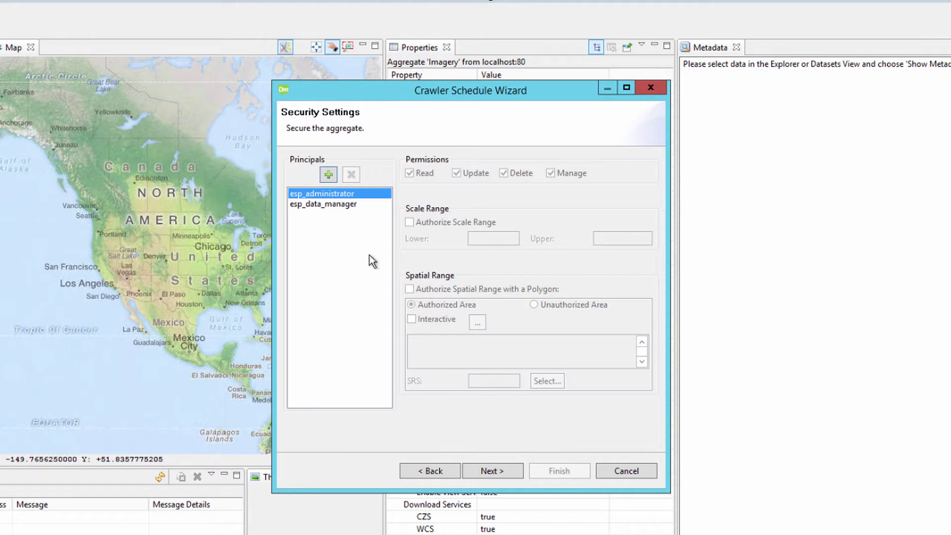
click(328, 175)
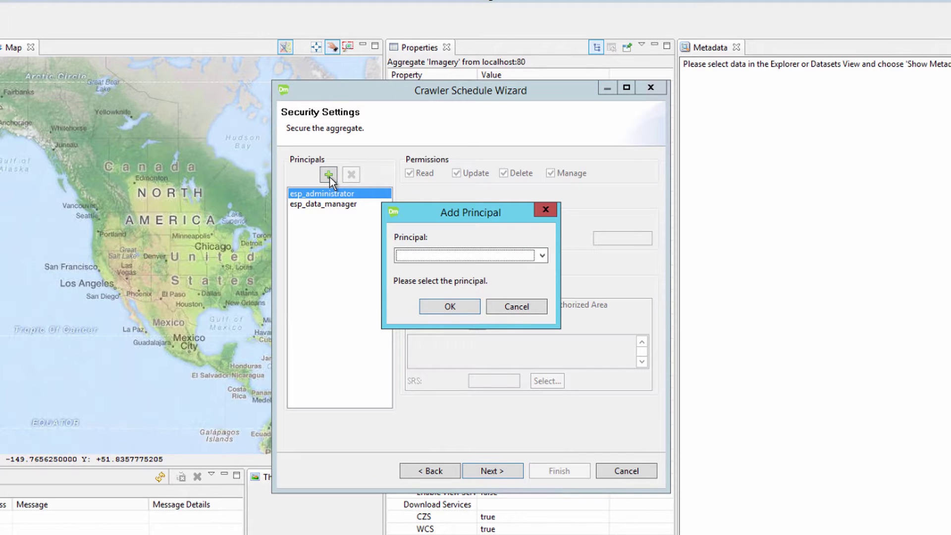
click(433, 253)
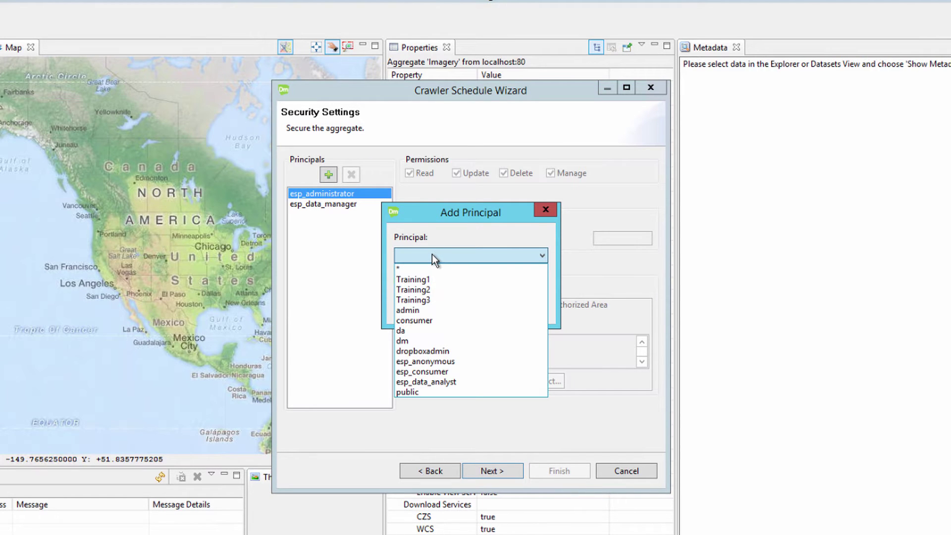
click(423, 300)
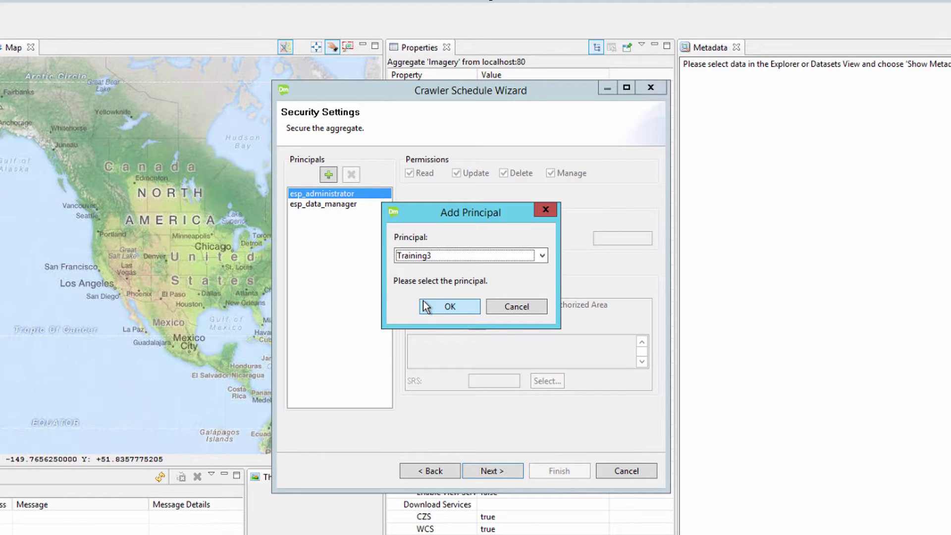
click(458, 307)
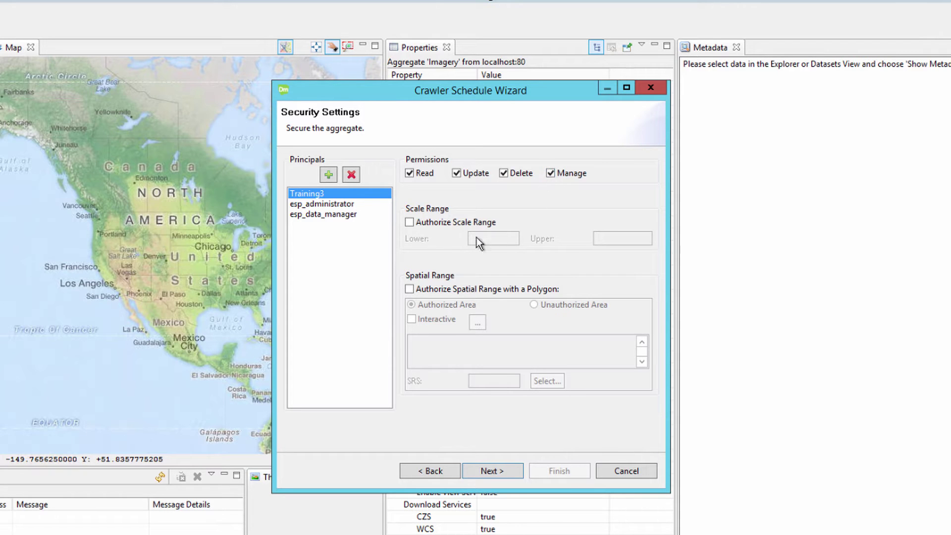
- Authorize Training3 for scale range 0–250000000 and an interactive polygon spatial range
click(409, 222)
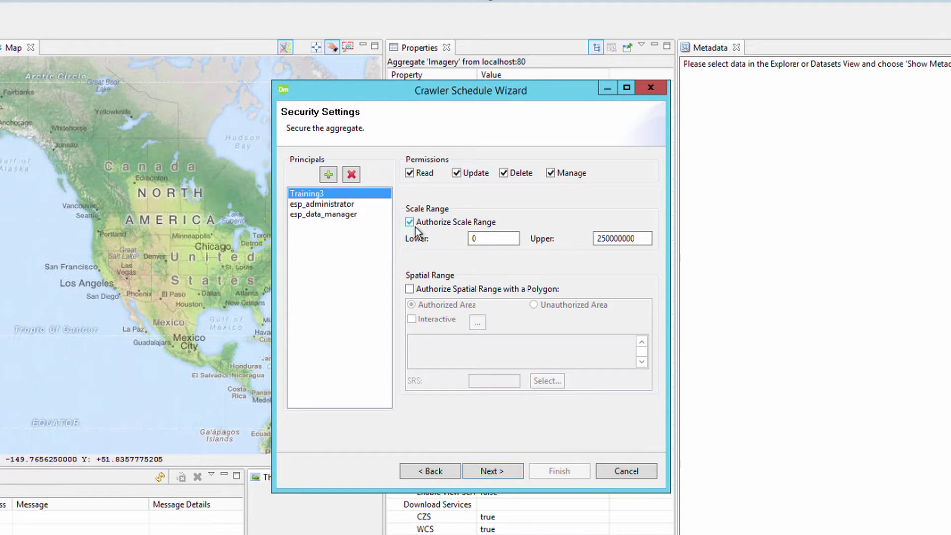
click(410, 289)
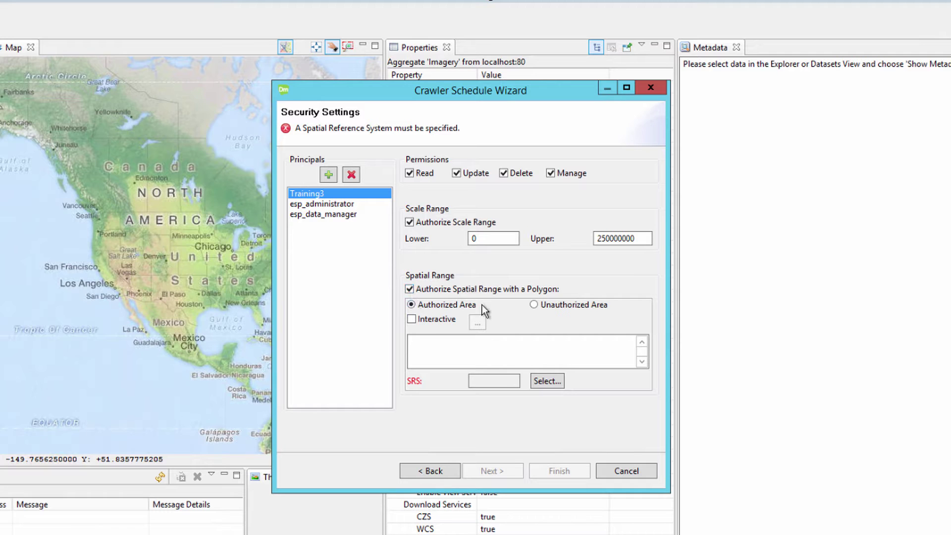
click(417, 320)
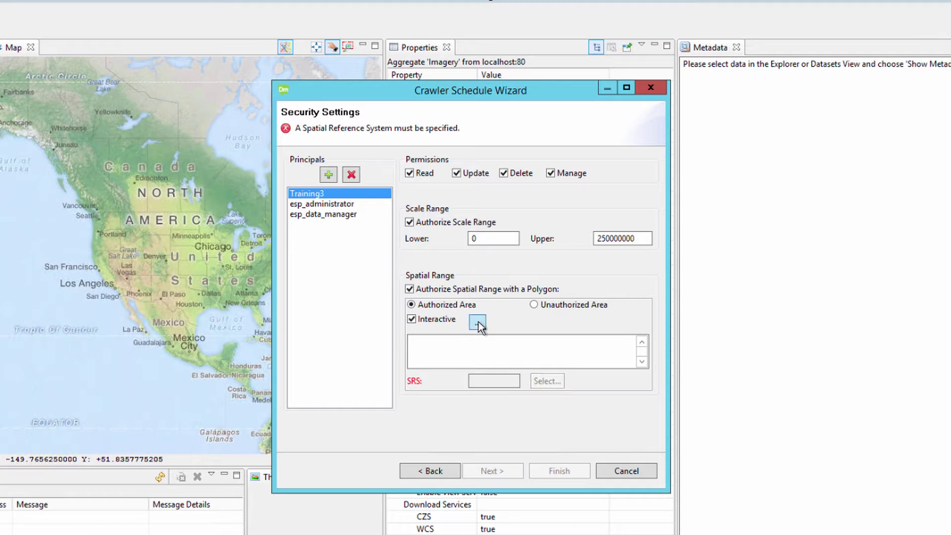
- Cancel the polygon selection and remove Training3 from the principals
click(477, 322)
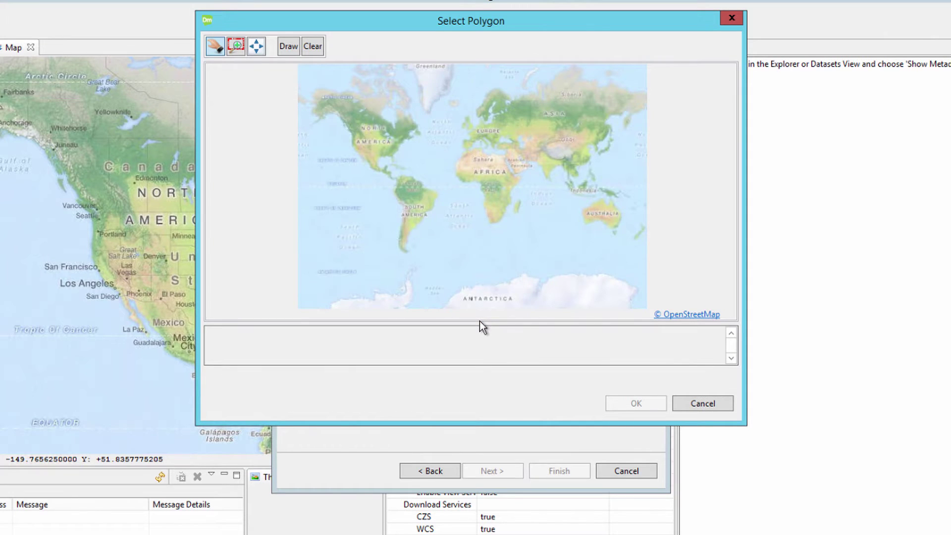
click(703, 412)
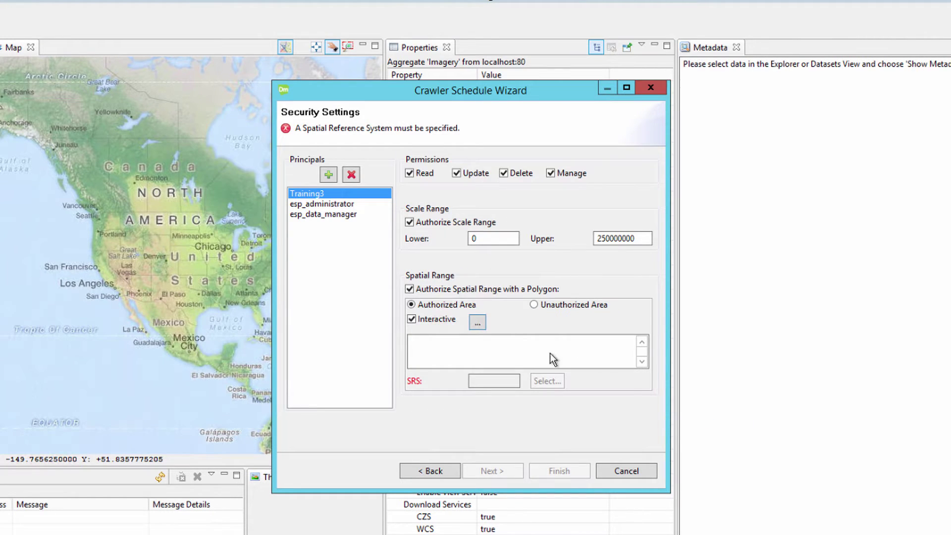
click(351, 175)
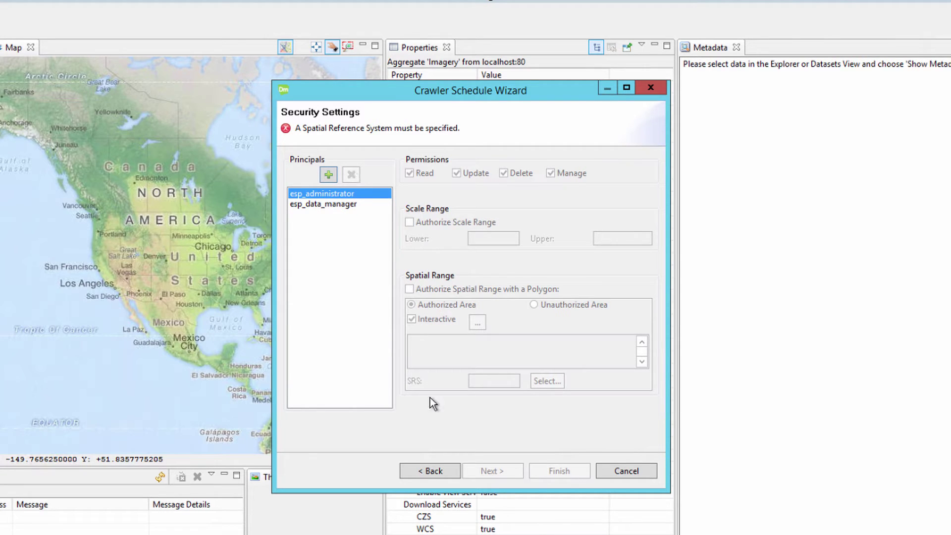
- Leave every metadata parser, including Landsat7, unchecked and proceed to the Summary page
click(493, 471)
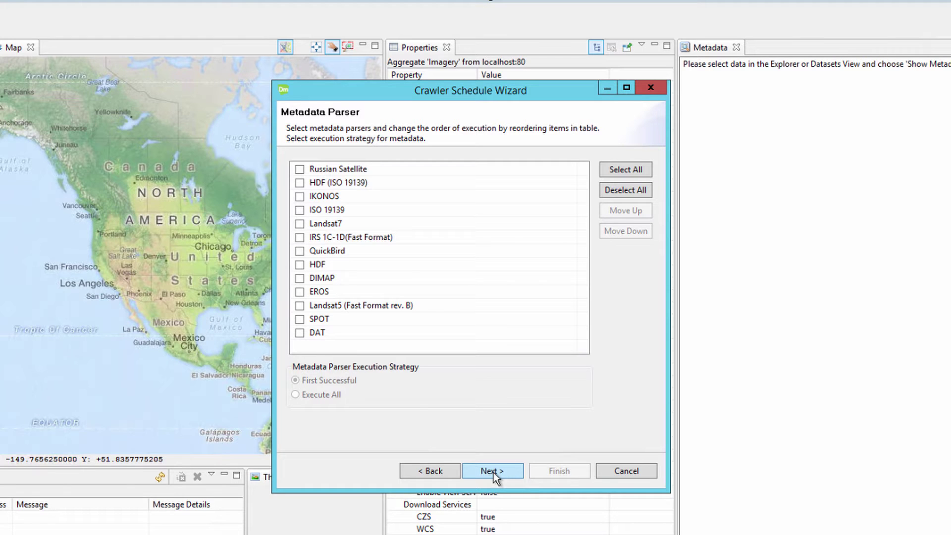
click(329, 226)
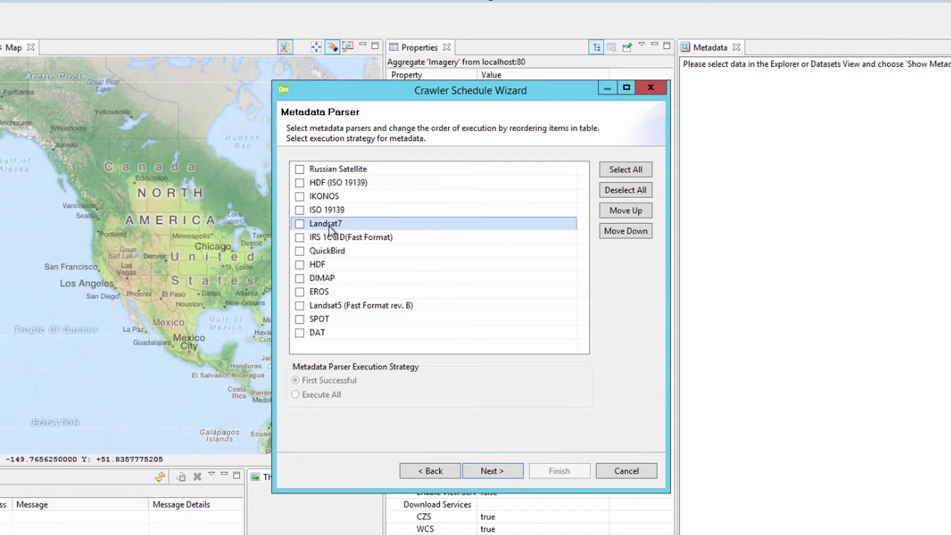
click(497, 472)
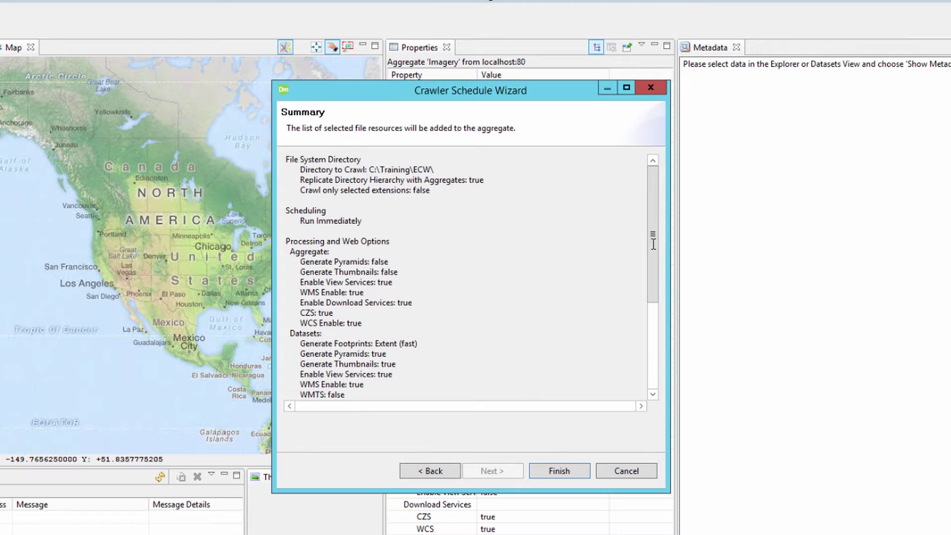
- Scroll through the Summary to review the ECW crawl's principals and metadata parsers
drag(651, 252, 660, 333)
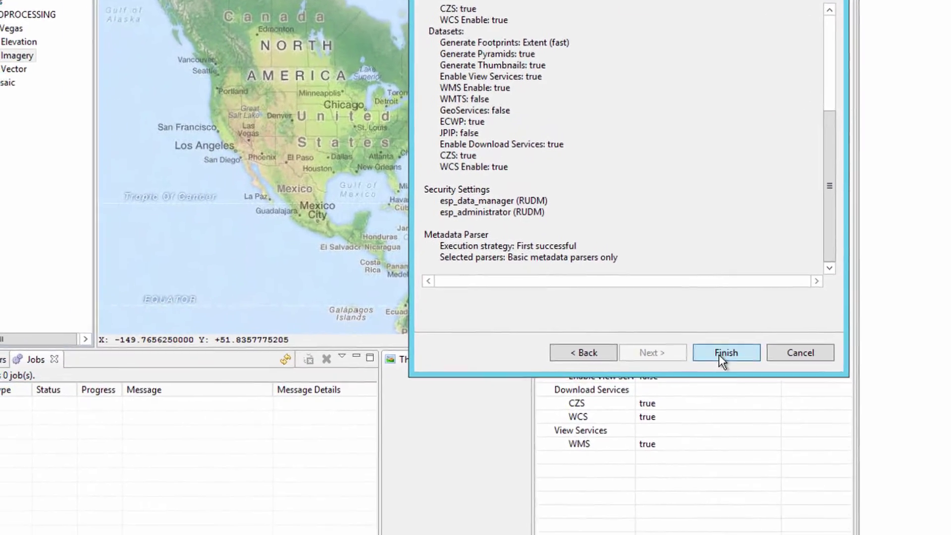
- Launch the ECW crawl and watch the Jobs list until localhost:80 reports 0 jobs
click(718, 356)
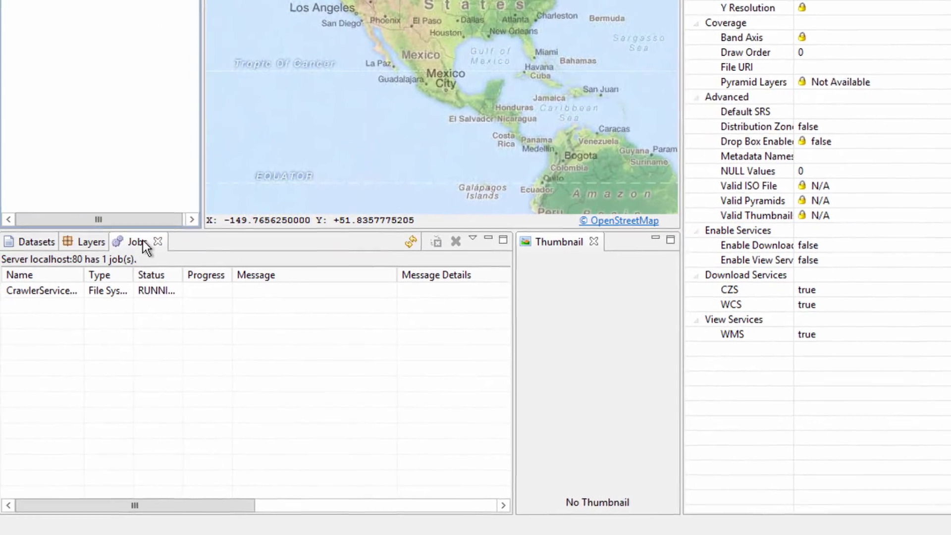
click(142, 239)
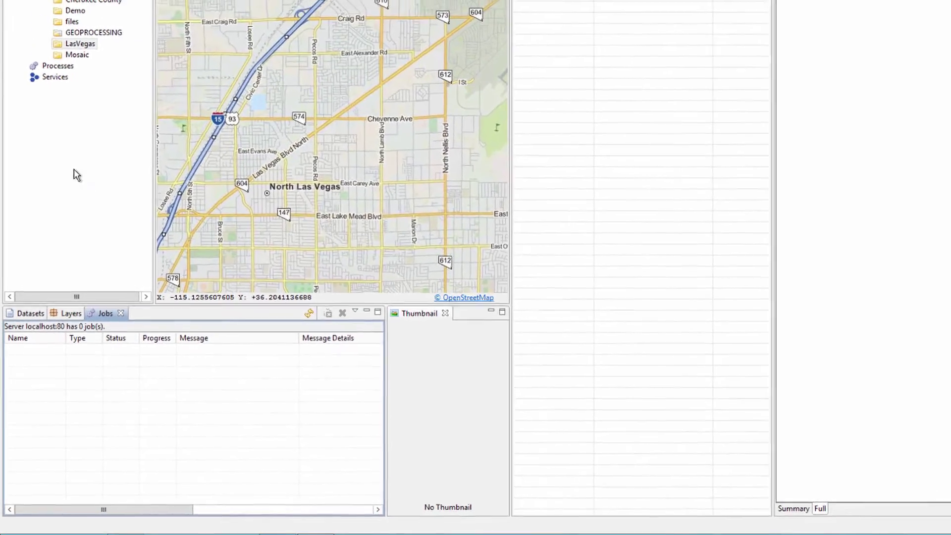
- Under LasVegas > Imagery > ECW, add dataset nv_c_3611556_se_11_1_2006mmdd to the map
click(46, 111)
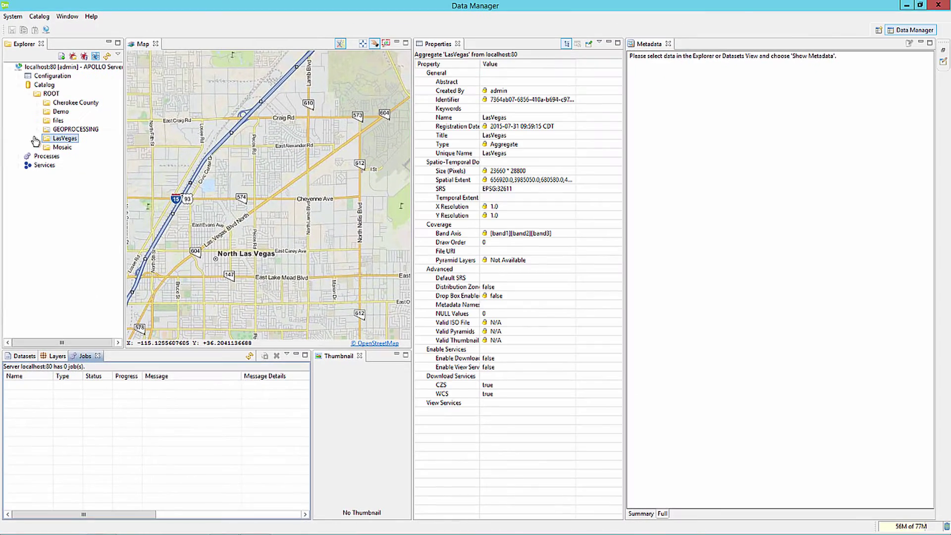
click(38, 140)
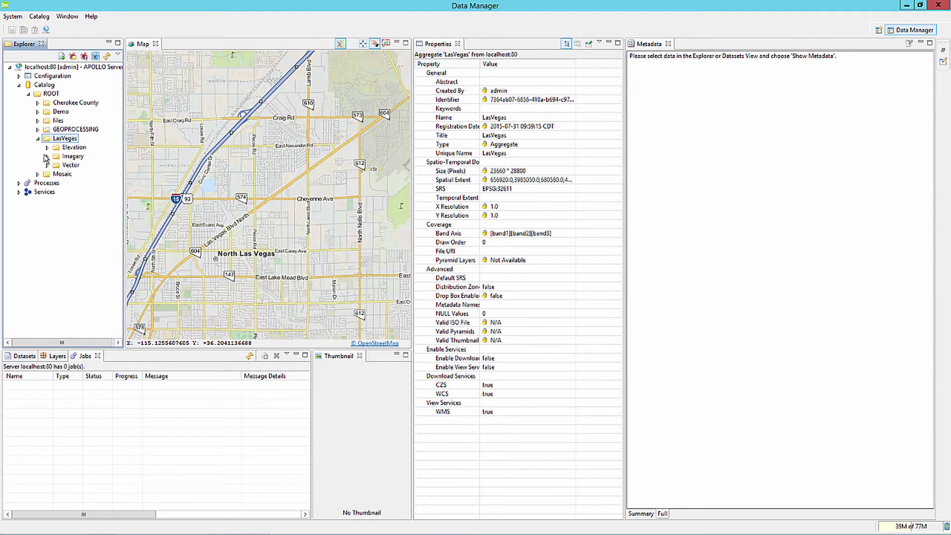
click(47, 157)
click(65, 166)
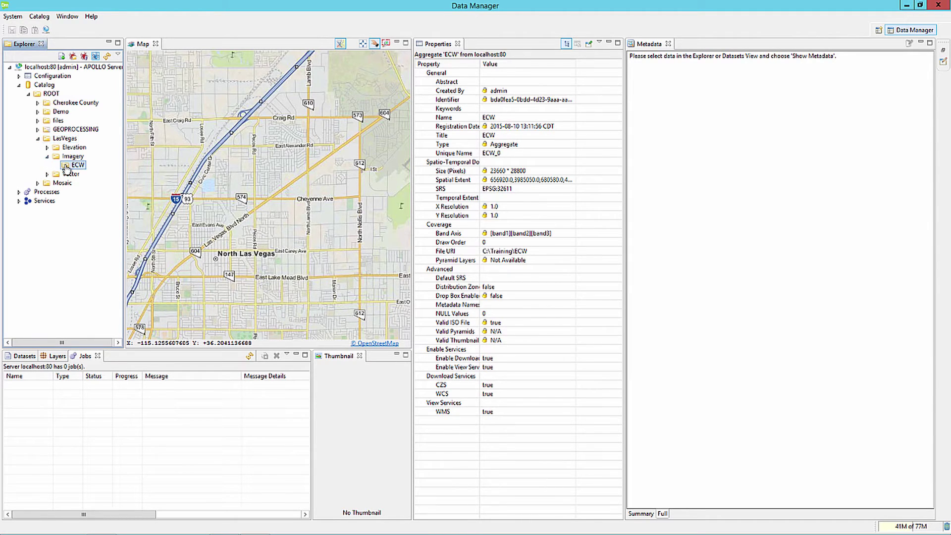
click(21, 357)
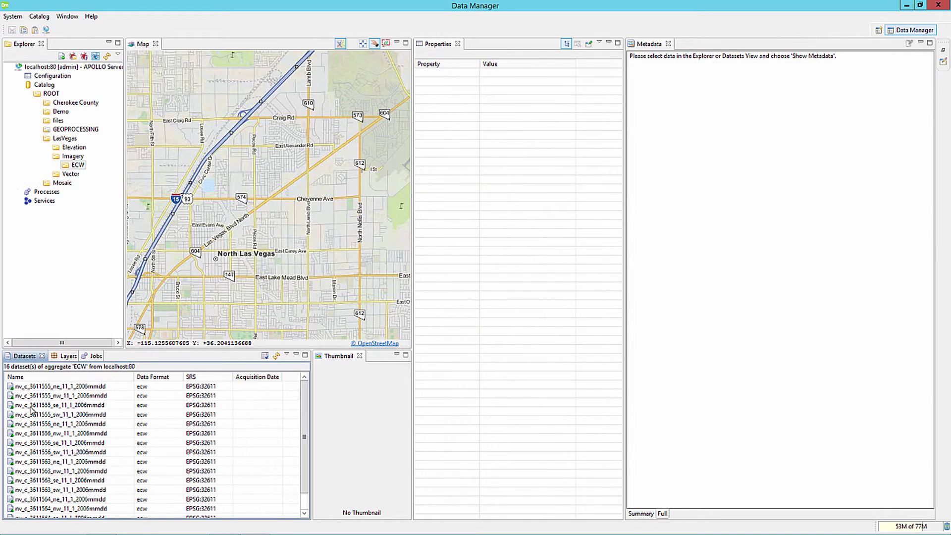
click(30, 445)
right_click(29, 444)
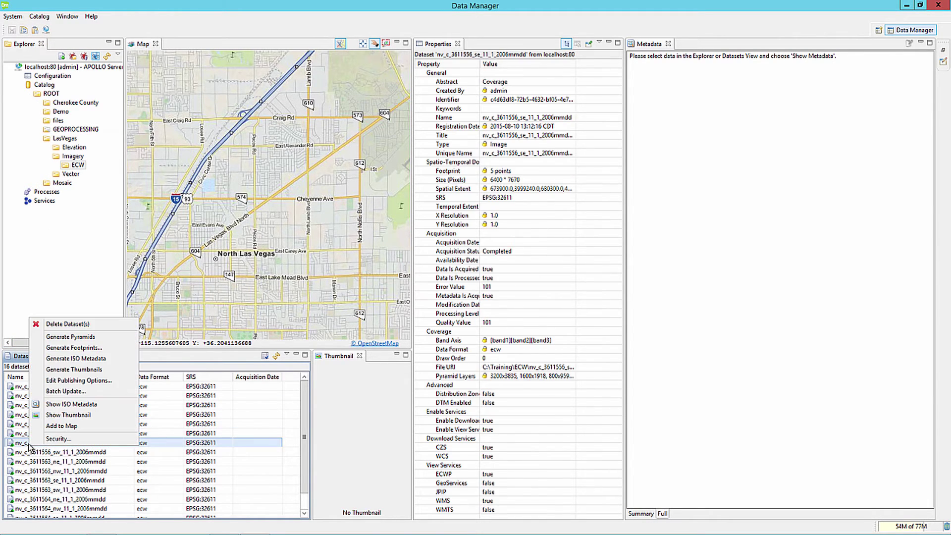
click(52, 427)
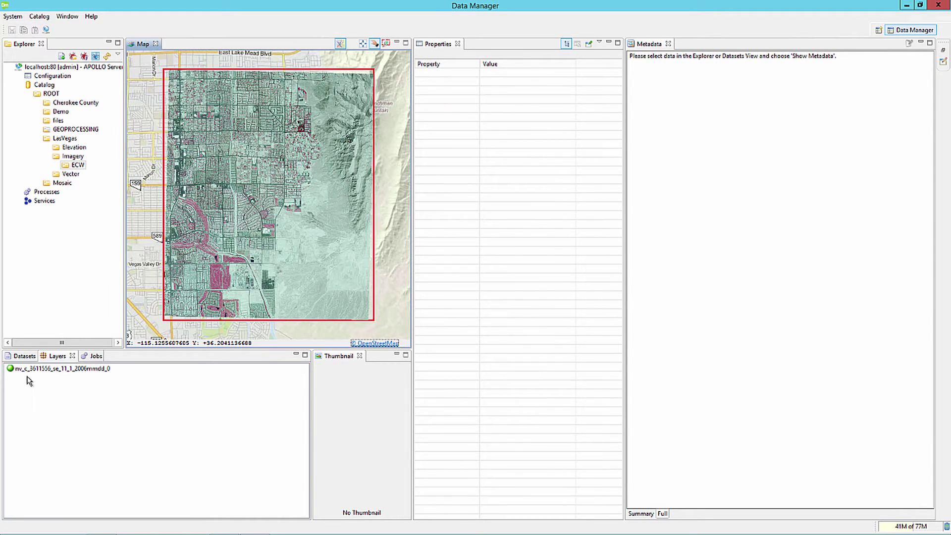
click(29, 357)
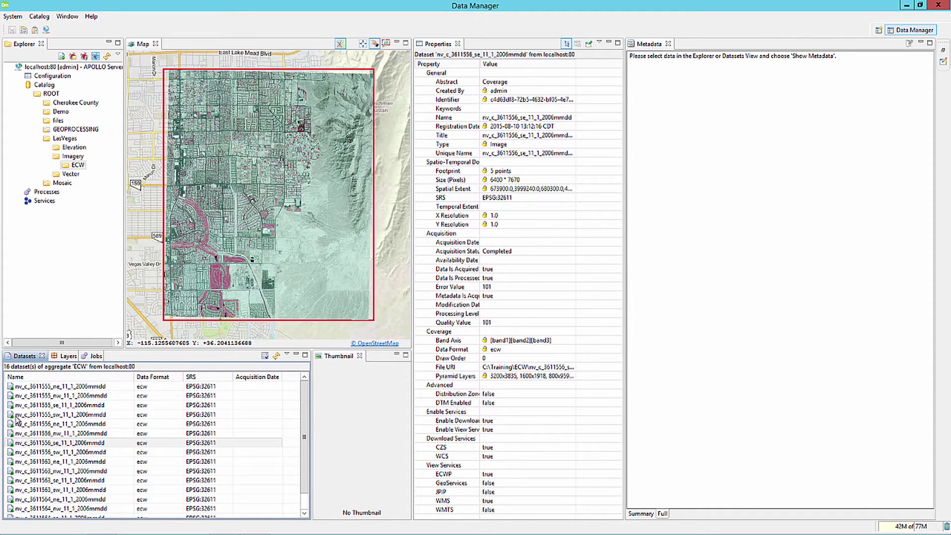
- Select the Elevation folder under LasVegas to show its properties, with 0 datasets
click(30, 442)
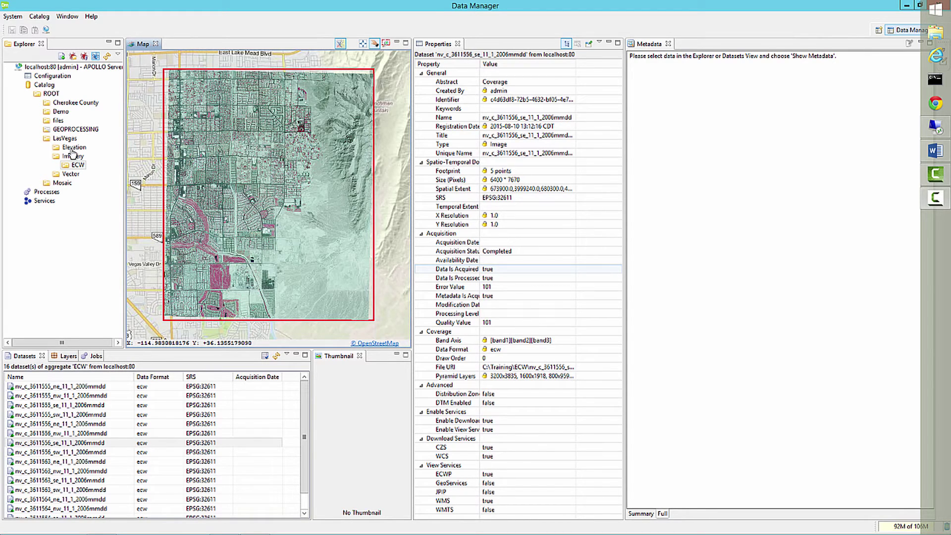
click(72, 148)
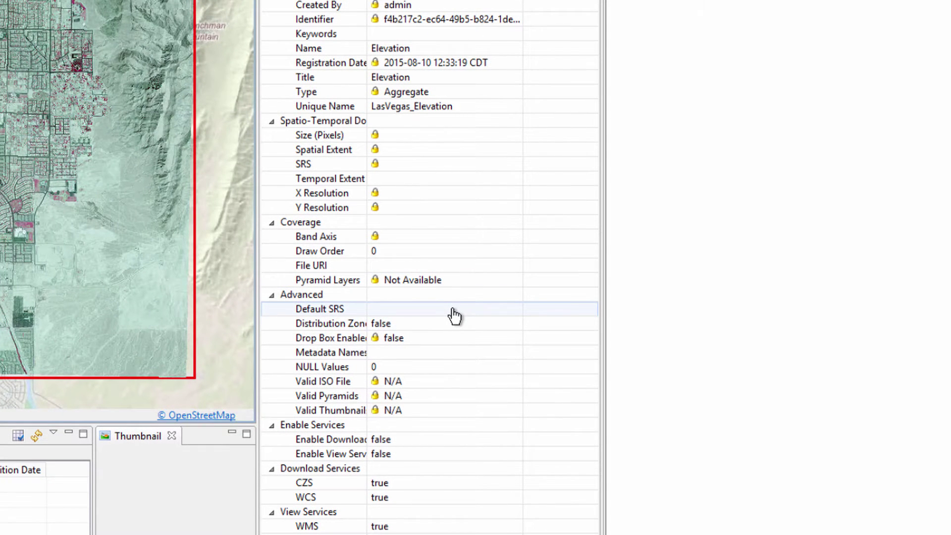
- Search 26911 and apply NAD83 / UTM zone 11N as Elevation's default SRS
click(454, 315)
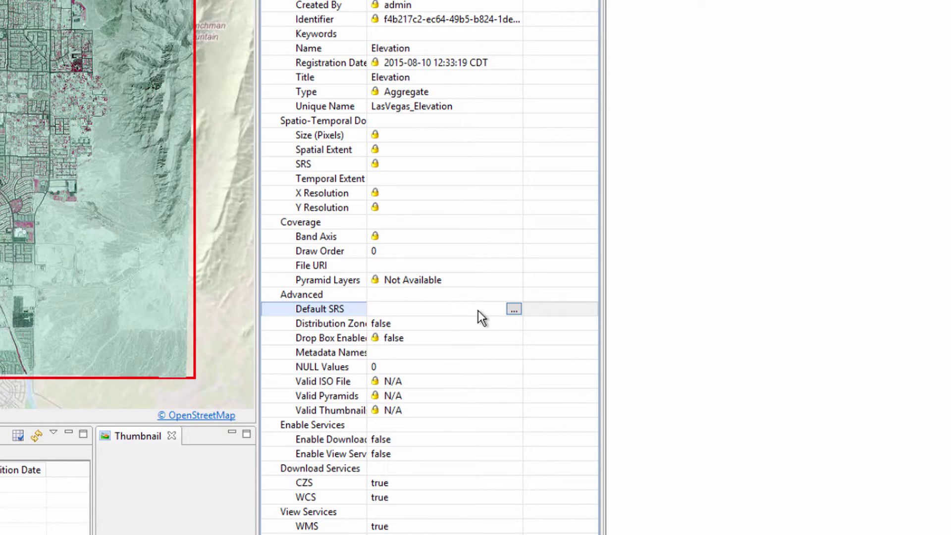
click(514, 310)
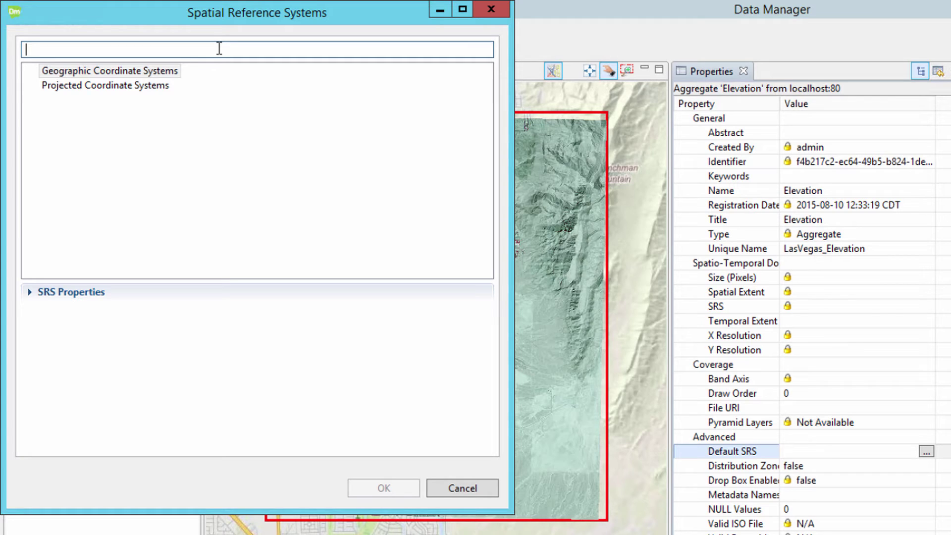
text(2)
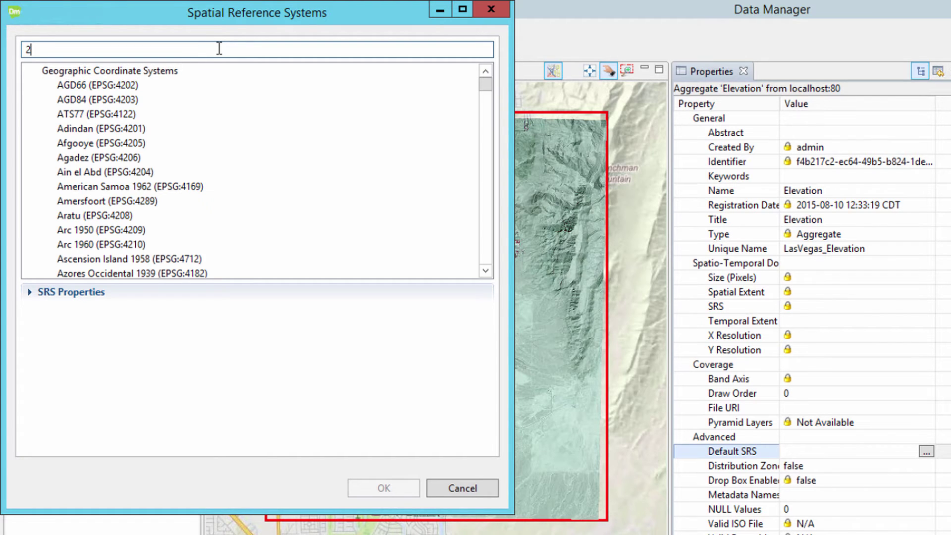
text(6)
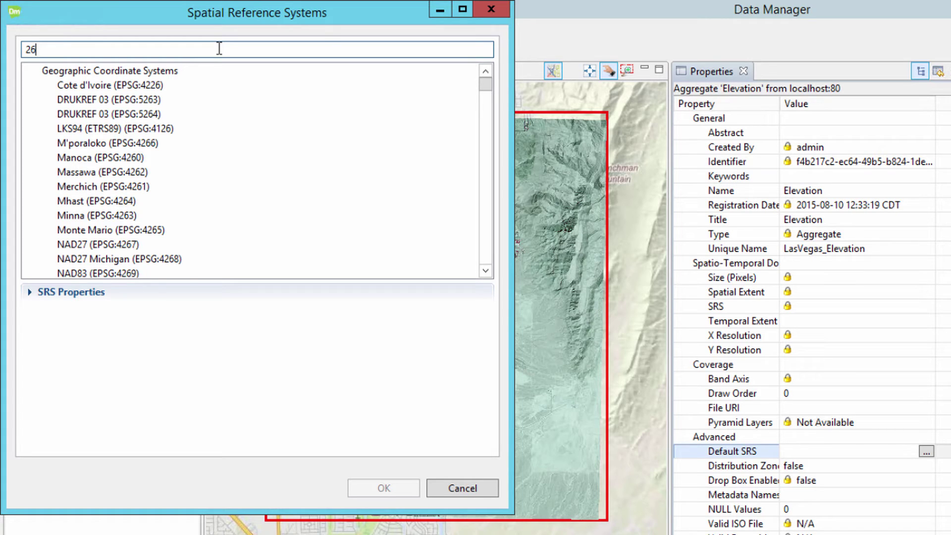
text(9)
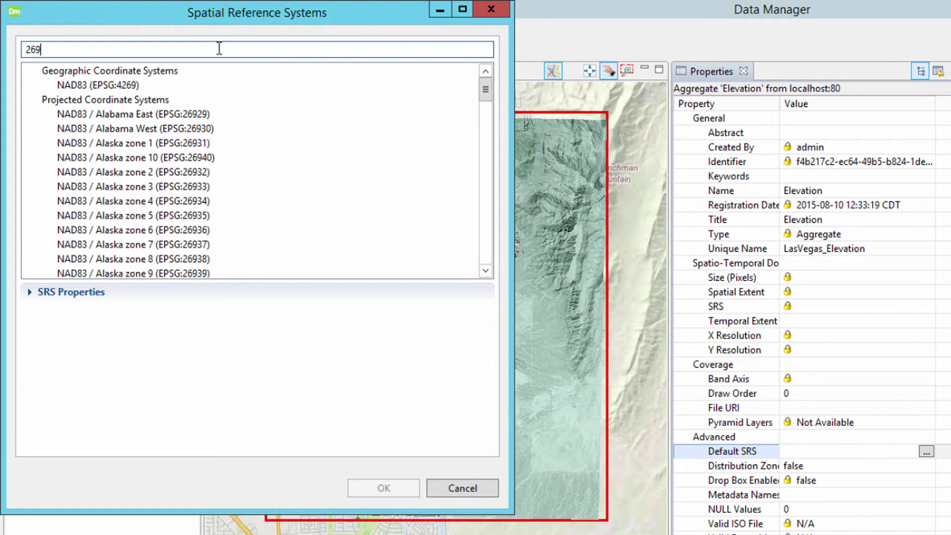
text(1)
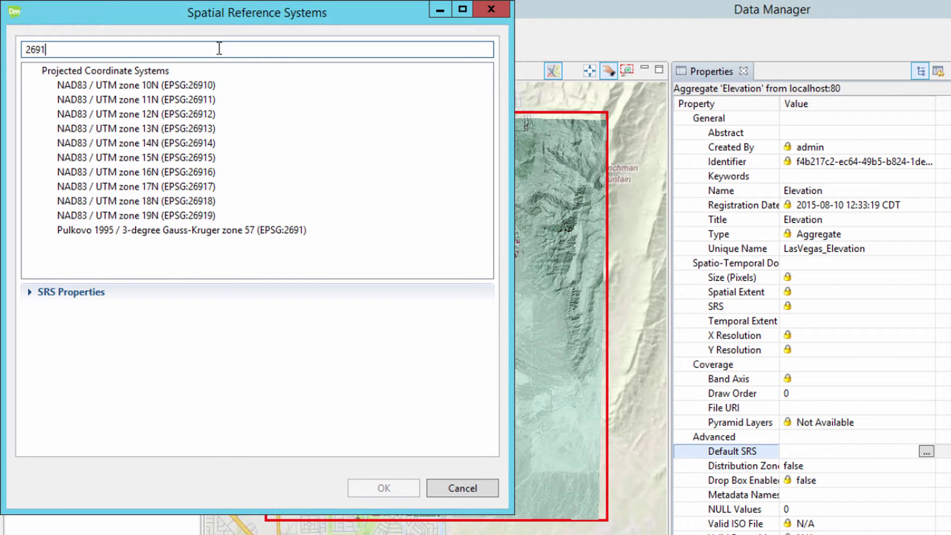
text(1)
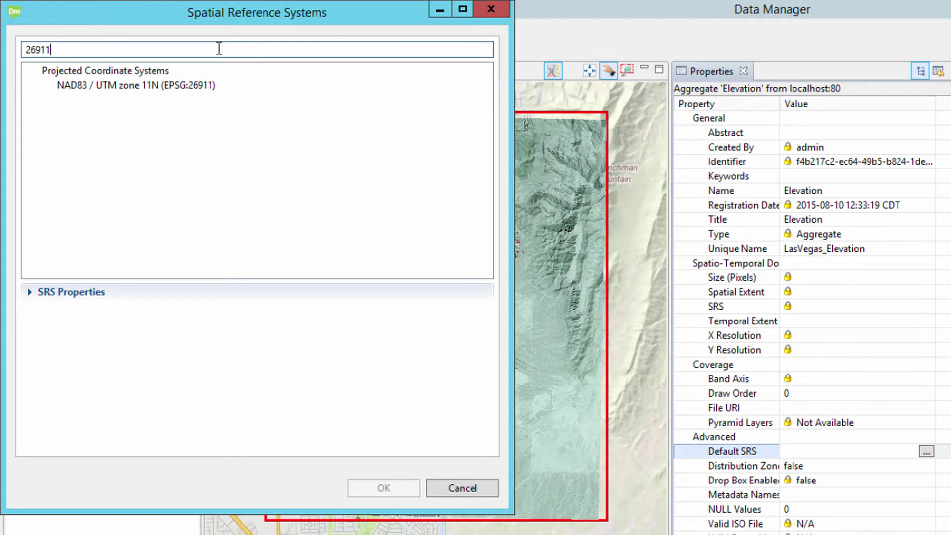
click(156, 95)
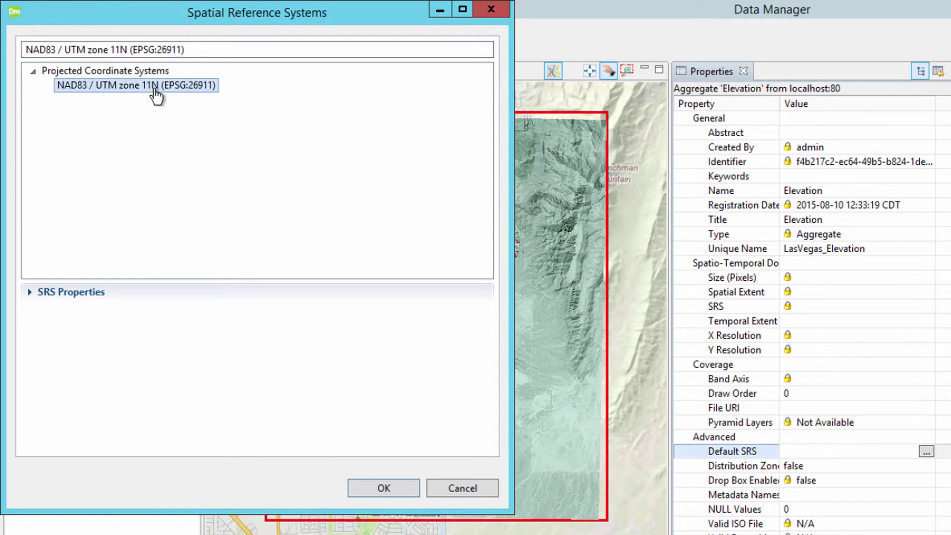
click(382, 488)
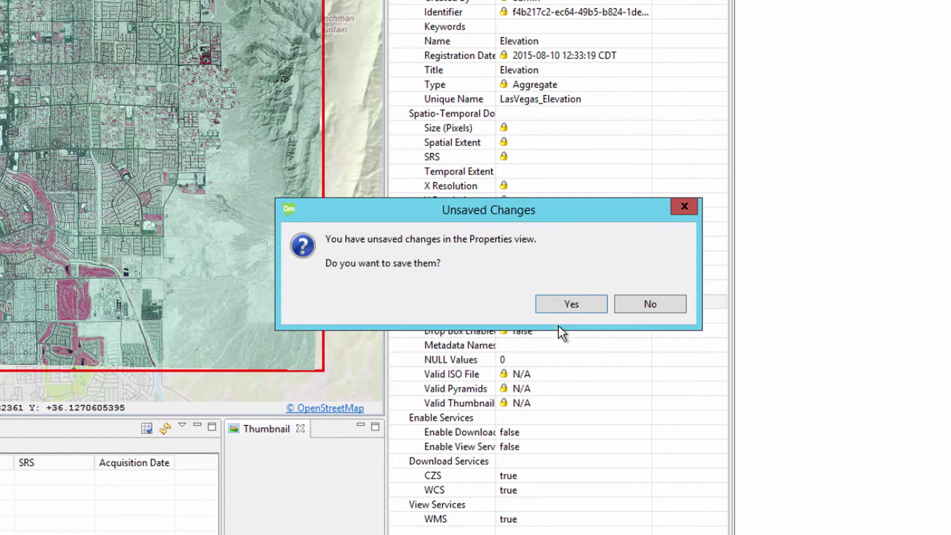
- Save the Elevation SRS change and start a Crawl File System job into Elevation
click(555, 308)
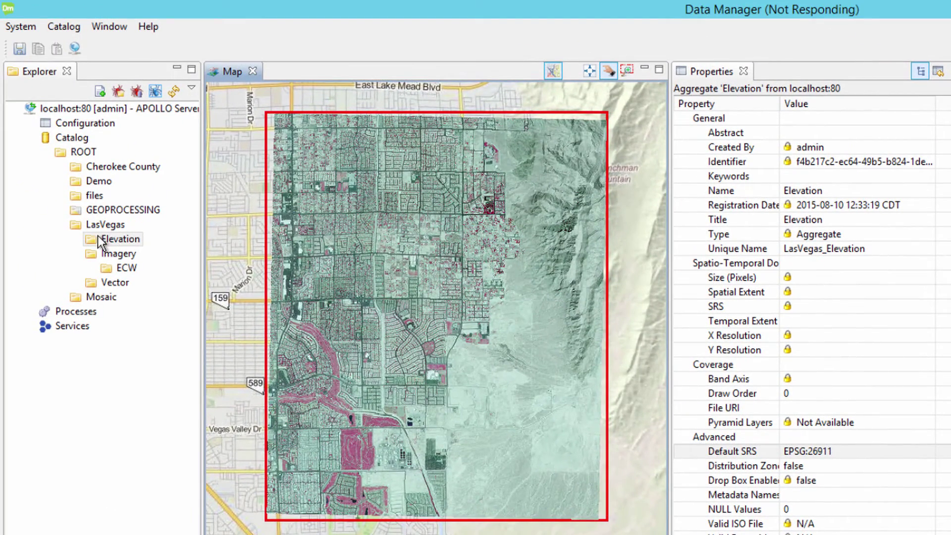
right_click(98, 237)
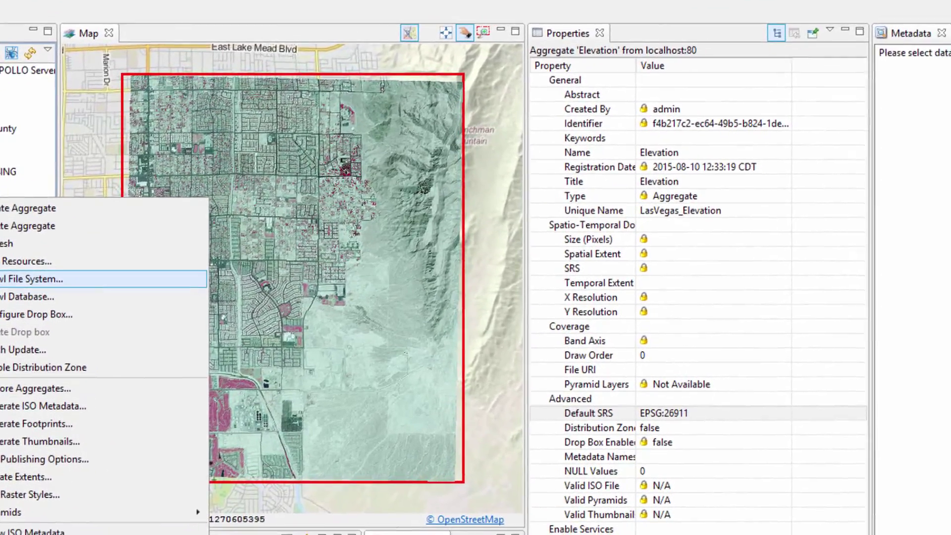
click(125, 305)
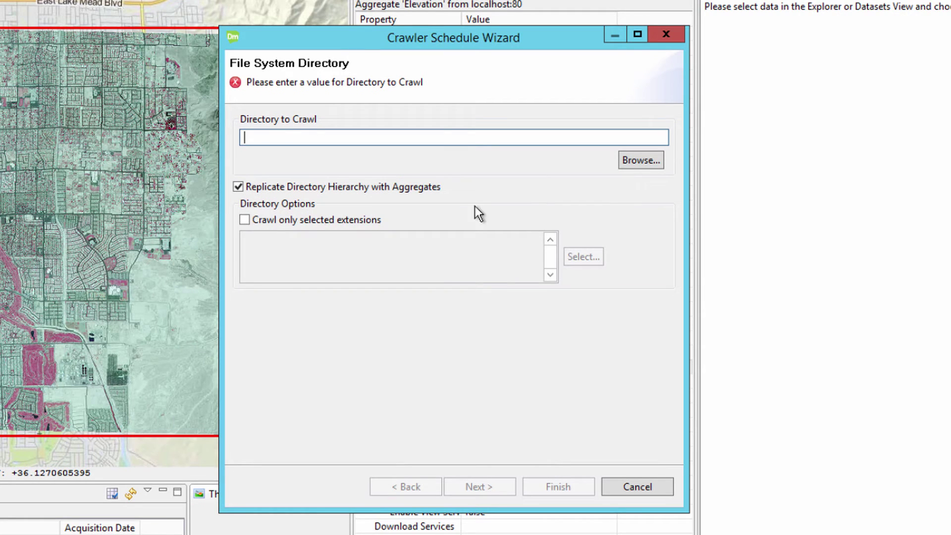
- Target C:\Training\LAS\ for the crawl, with no hierarchy replication and only selected extensions
click(640, 160)
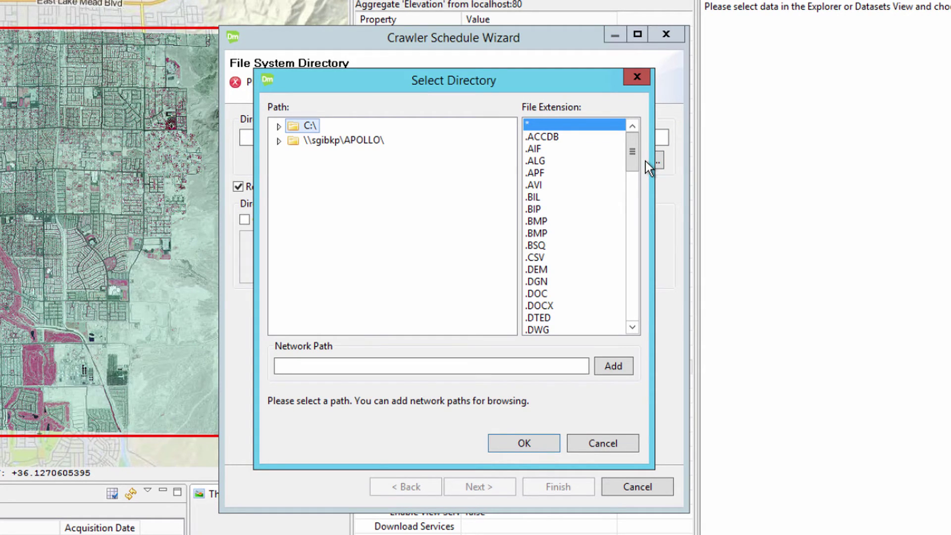
click(279, 127)
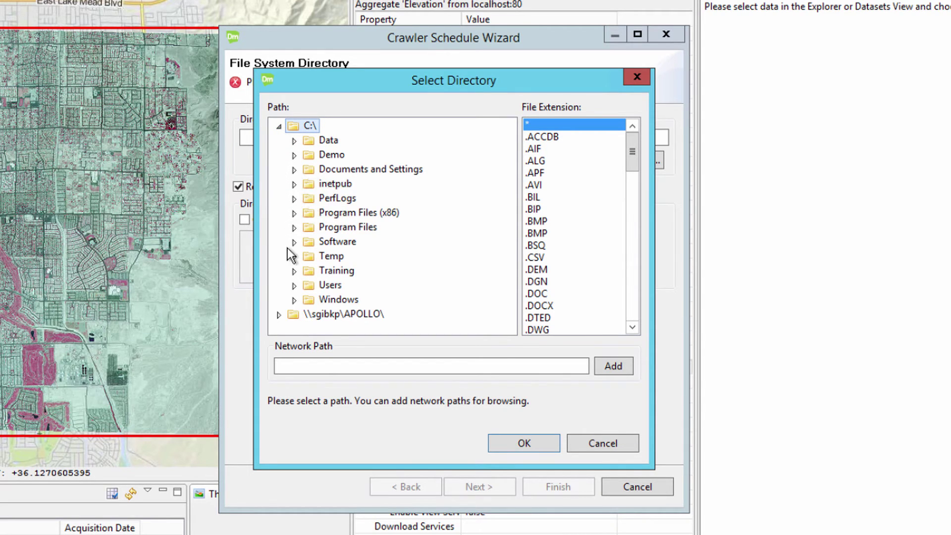
click(294, 271)
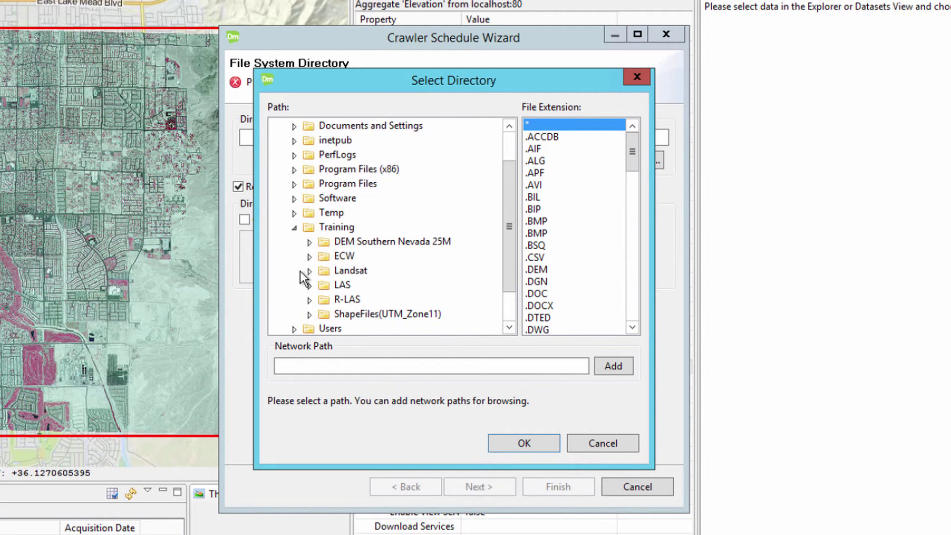
click(327, 288)
click(512, 442)
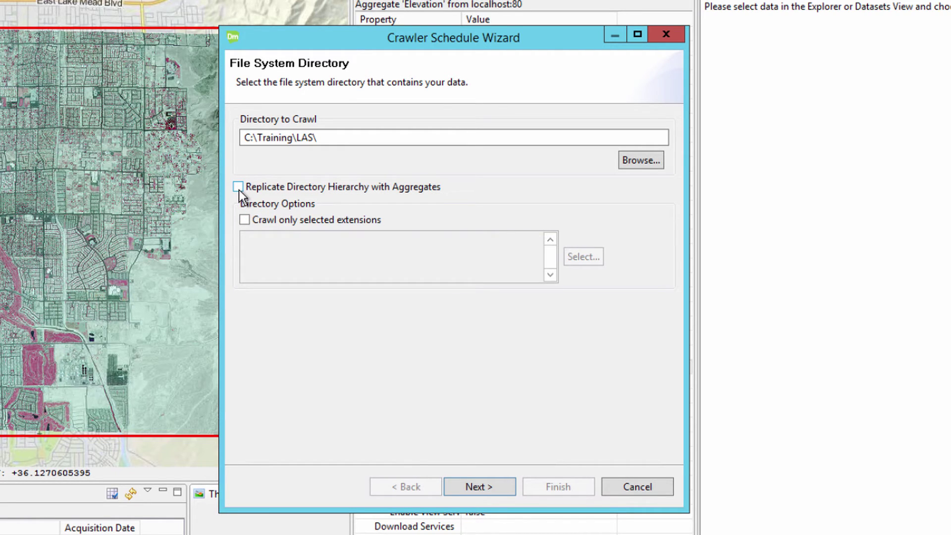
click(244, 221)
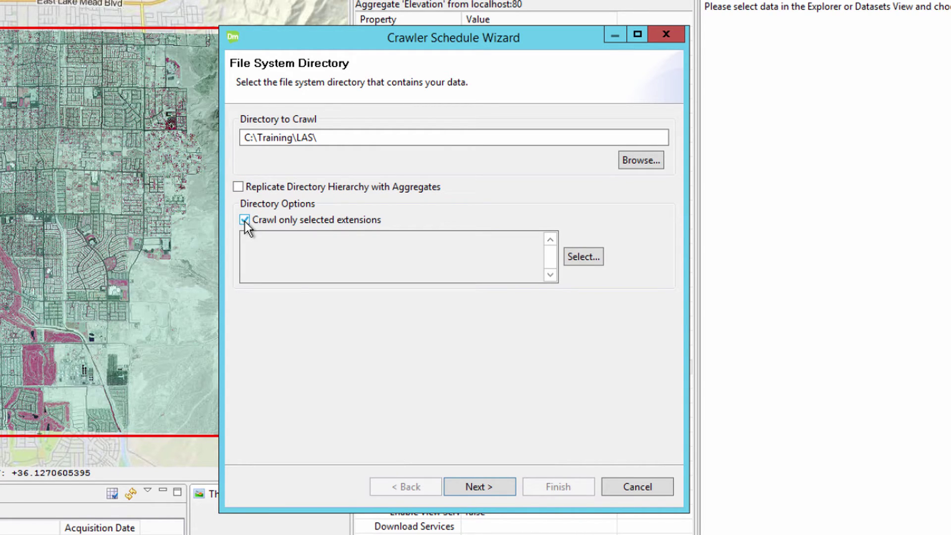
- Add las as the only selected file extension for the crawl
click(575, 260)
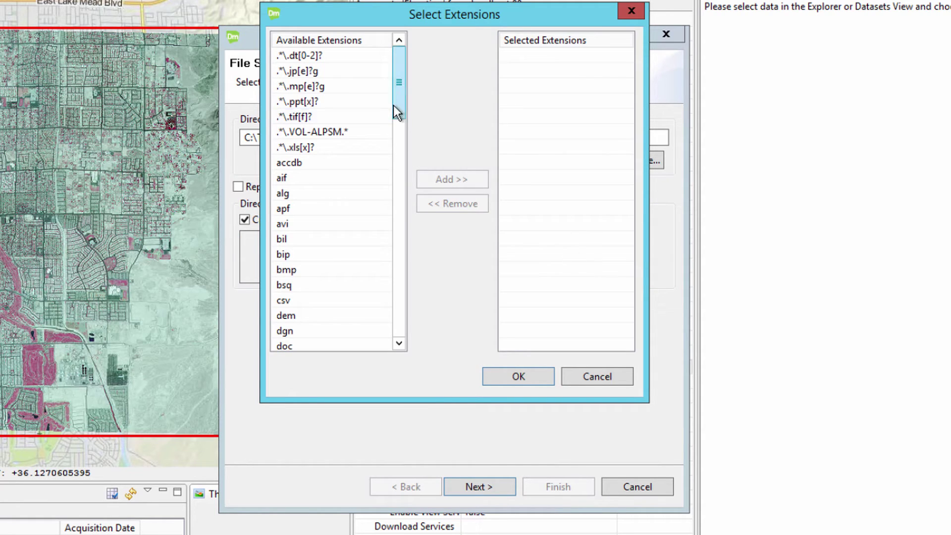
drag(395, 103, 417, 206)
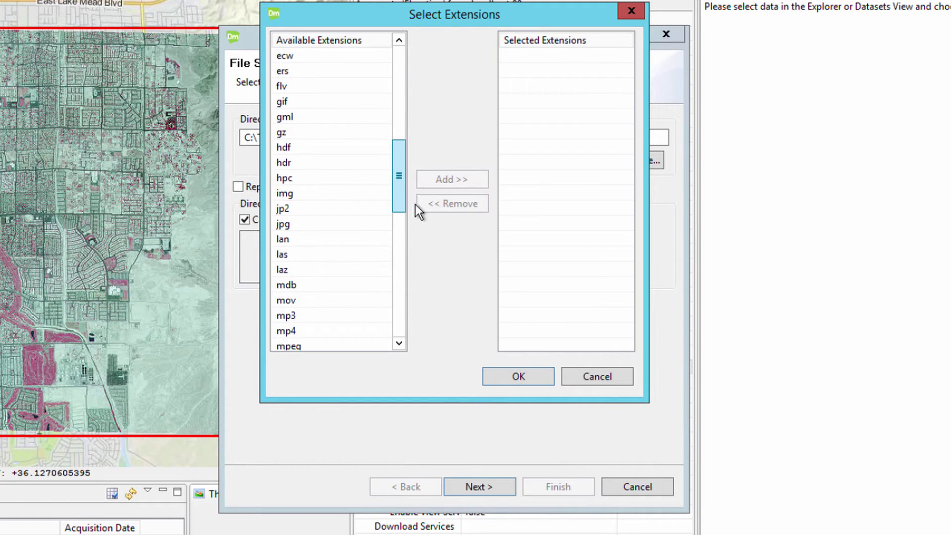
click(314, 258)
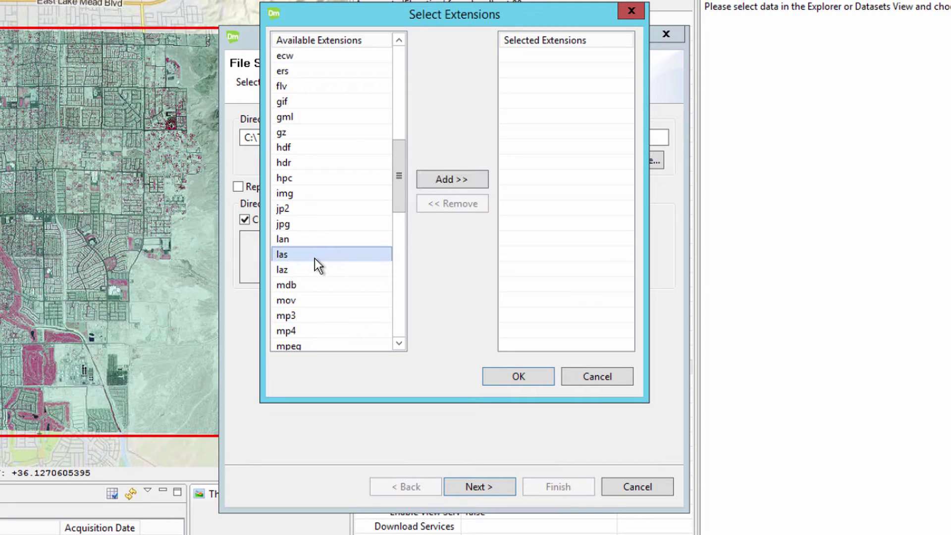
click(445, 181)
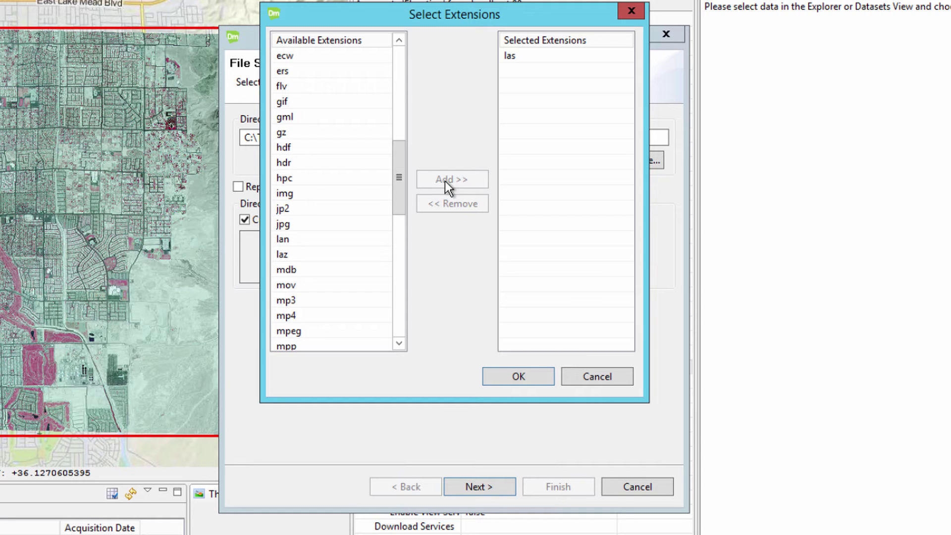
- Confirm las, finish the wizard with default options, and follow the LAS crawl job to completion
click(517, 376)
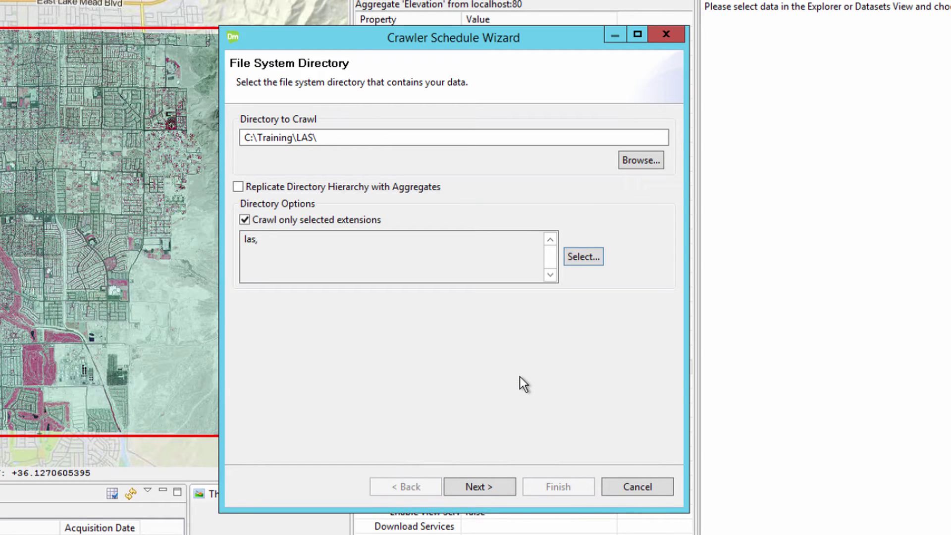
click(475, 490)
click(475, 489)
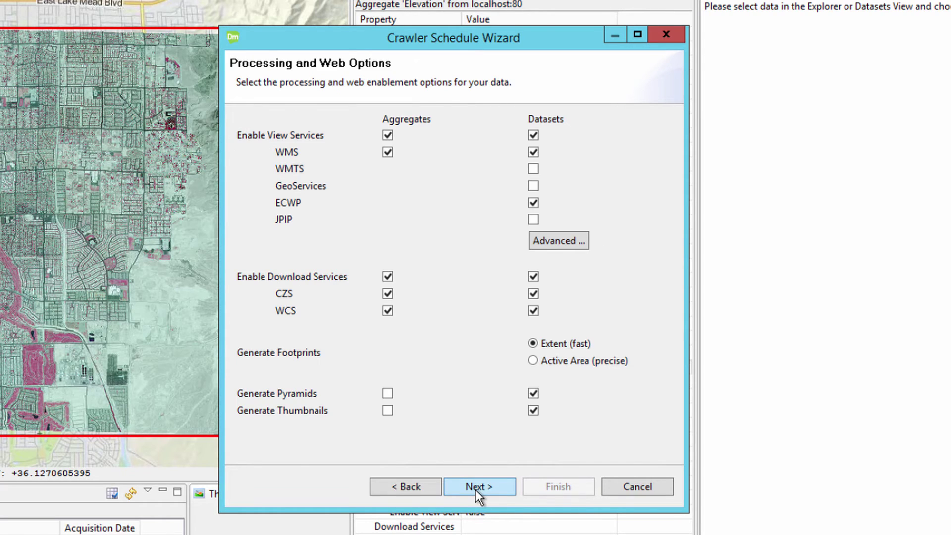
click(475, 490)
click(476, 489)
click(475, 490)
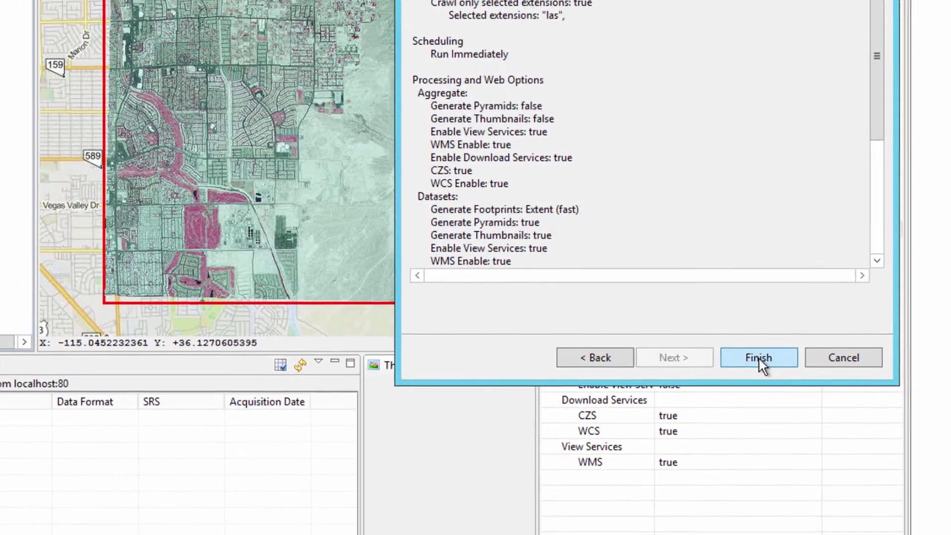
click(759, 358)
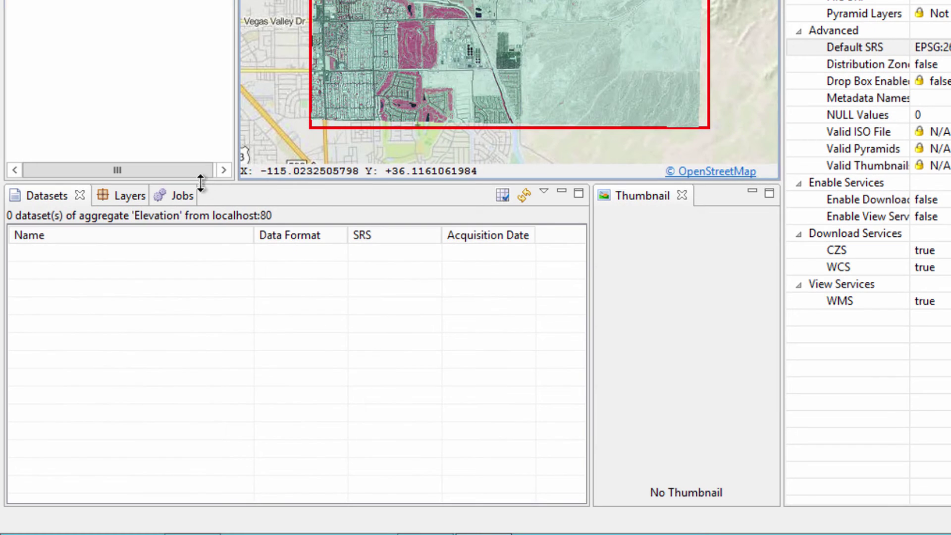
click(179, 194)
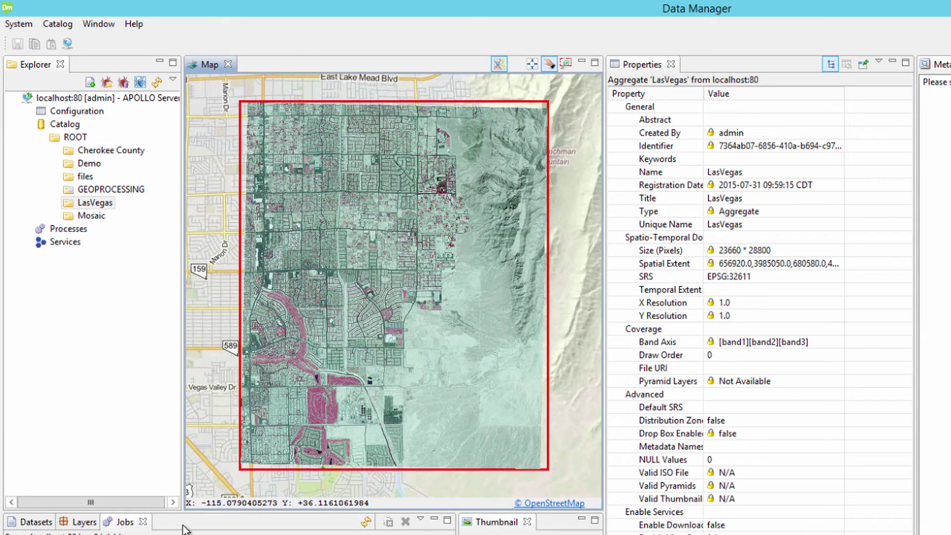
- Select the Vector aggregate under LasVegas and start a file-system crawl into it
click(63, 206)
click(56, 203)
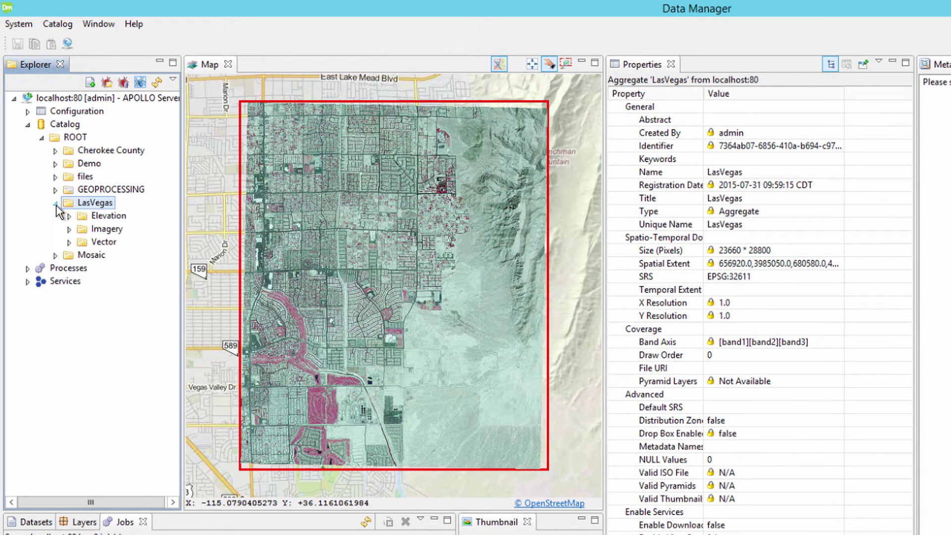
click(84, 242)
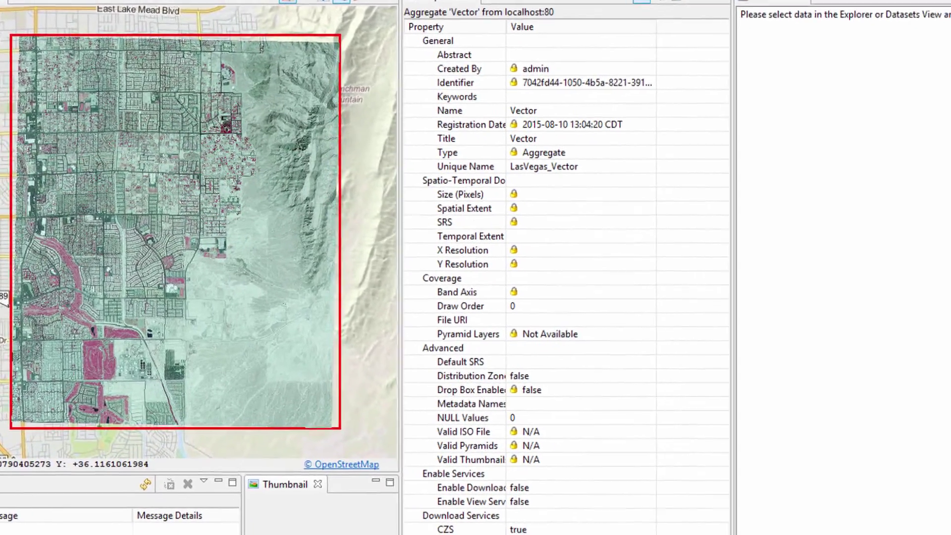
click(49, 66)
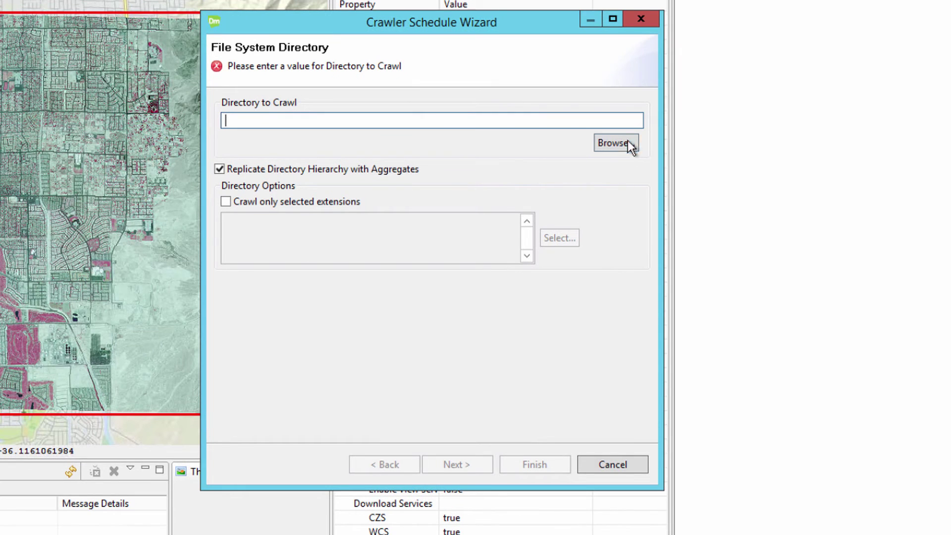
- Target C:\Training\ShapeFiles(UTM_Zone11)\ with folder hierarchy replication left off
click(618, 141)
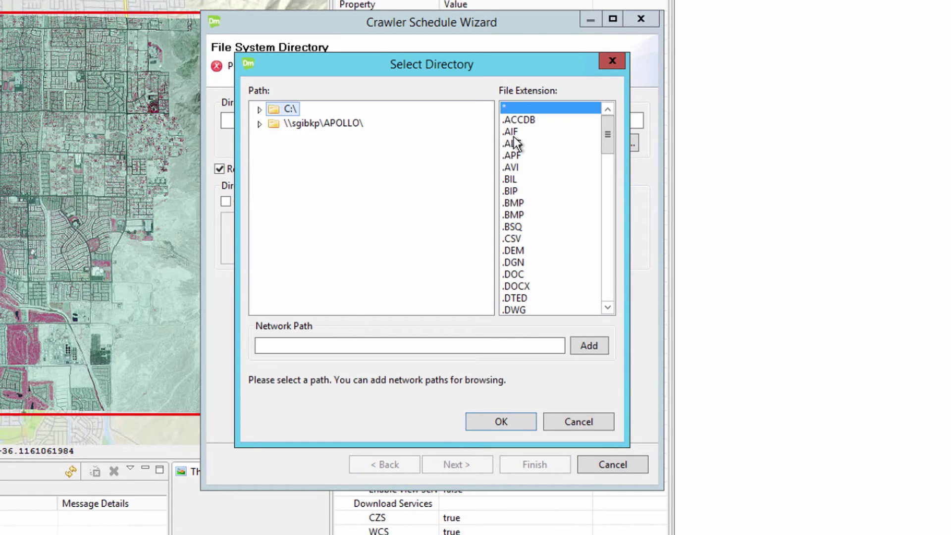
click(257, 108)
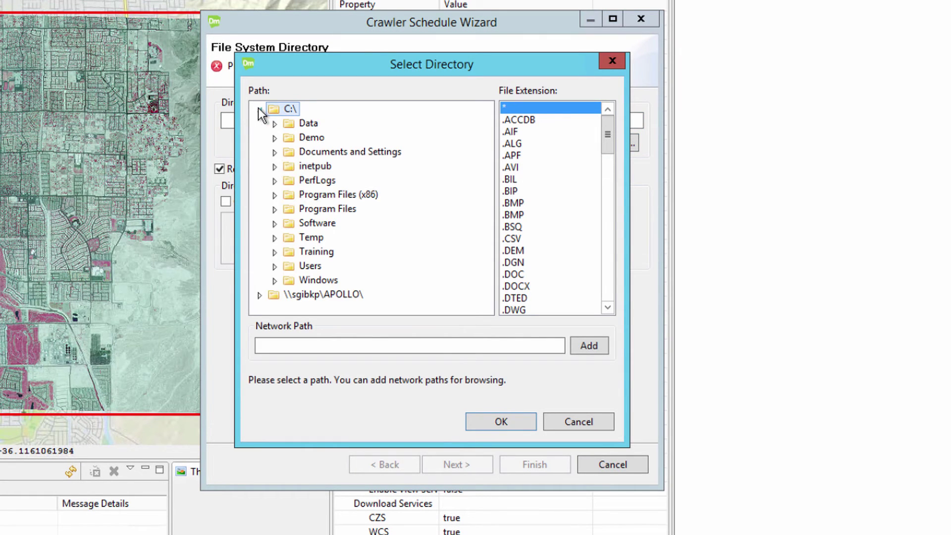
click(275, 252)
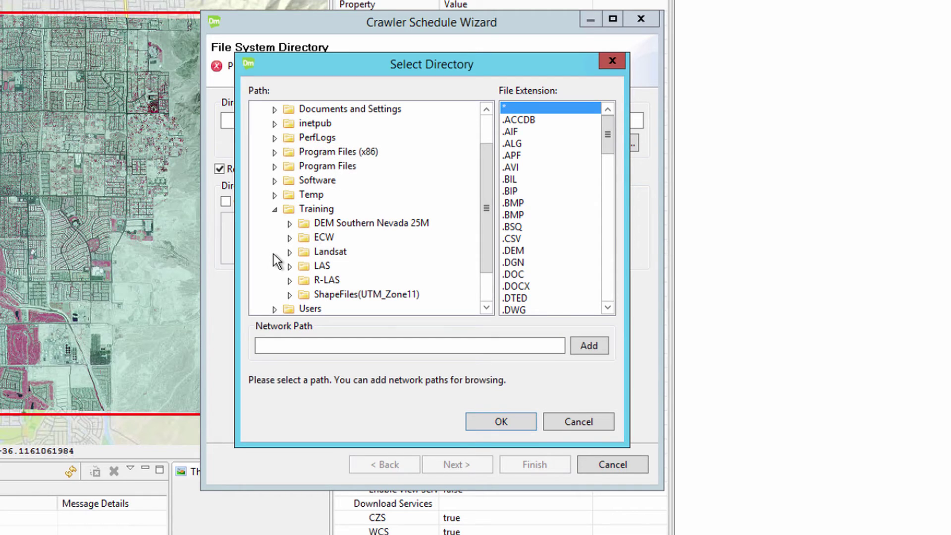
click(312, 296)
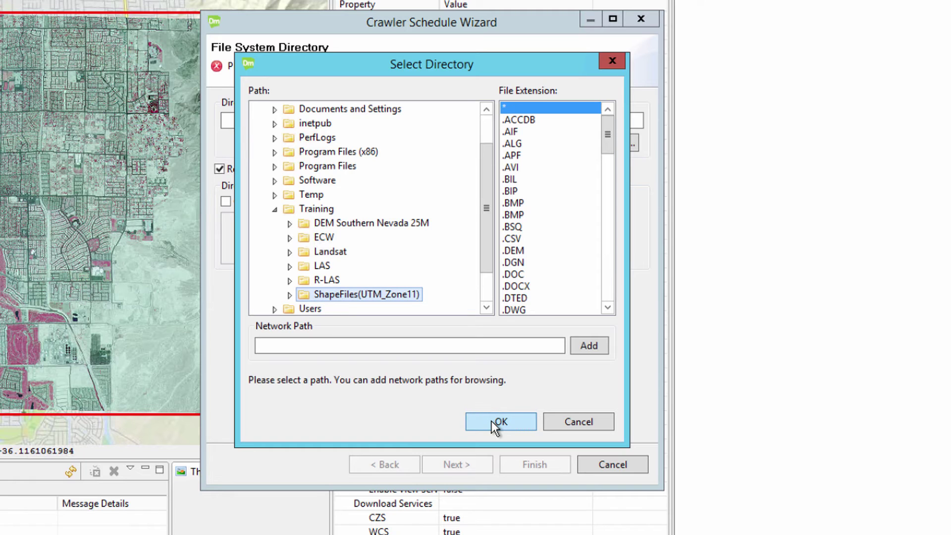
click(499, 422)
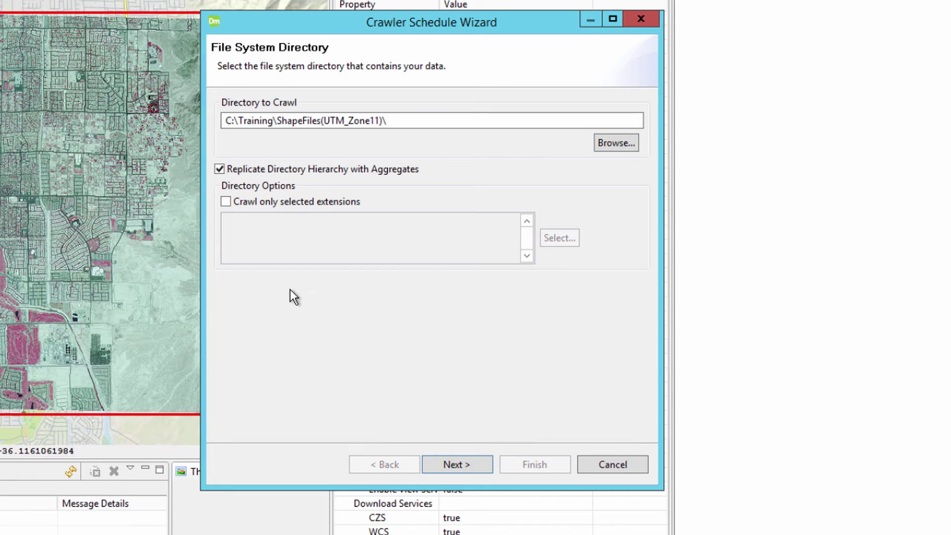
click(220, 170)
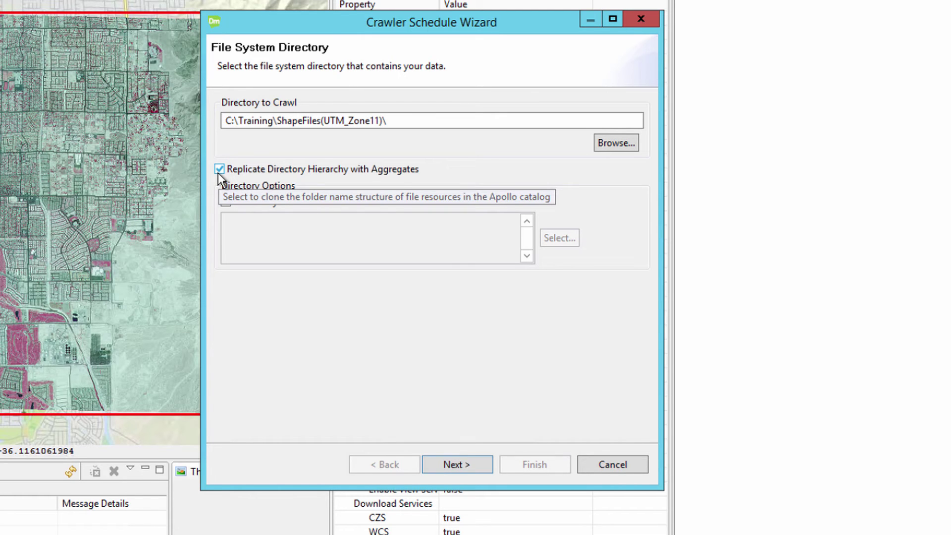
click(219, 170)
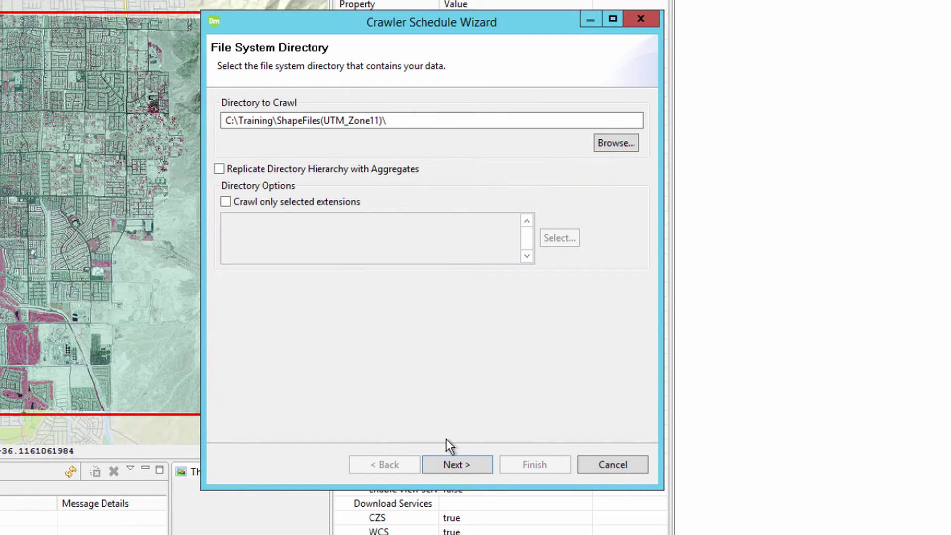
- Accept default scheduling, processing, security and metadata settings and start the shapefile crawl
click(450, 464)
click(449, 465)
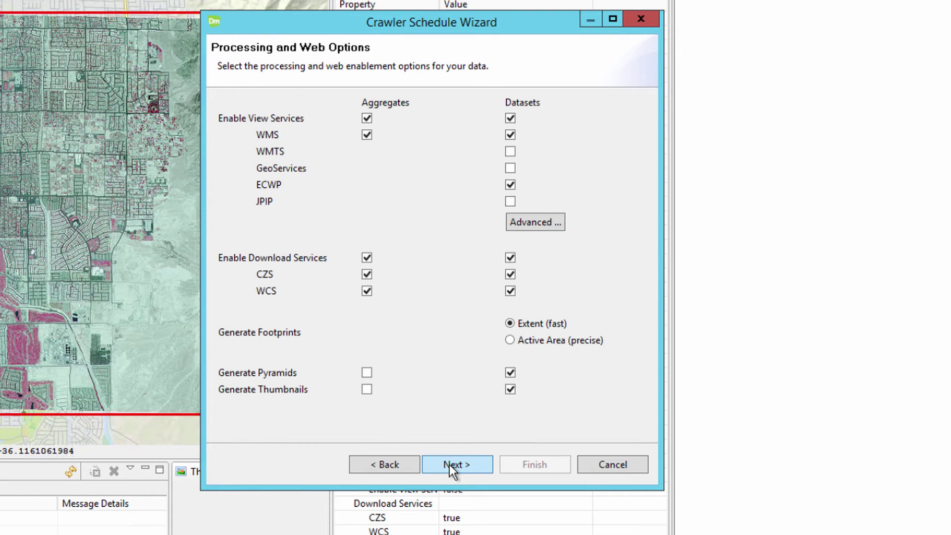
click(450, 464)
click(449, 464)
click(449, 464)
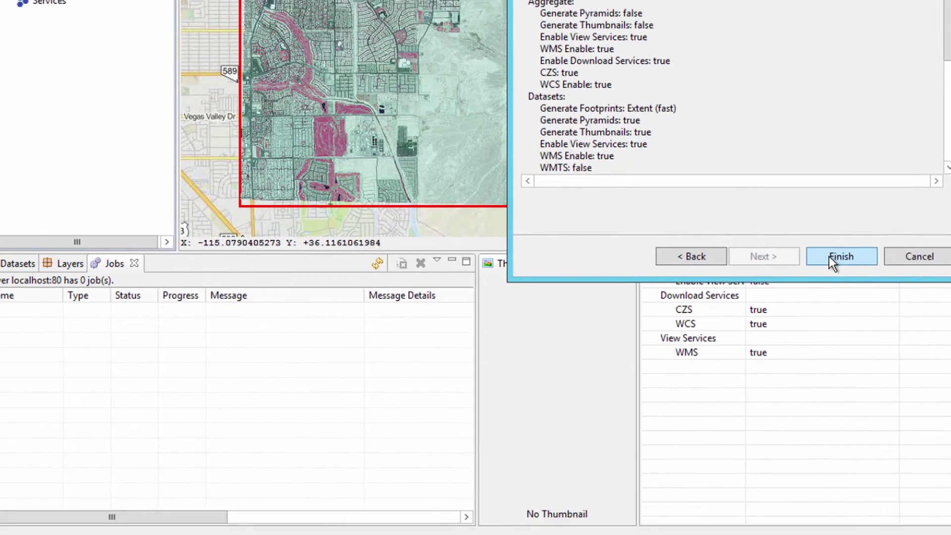
click(534, 464)
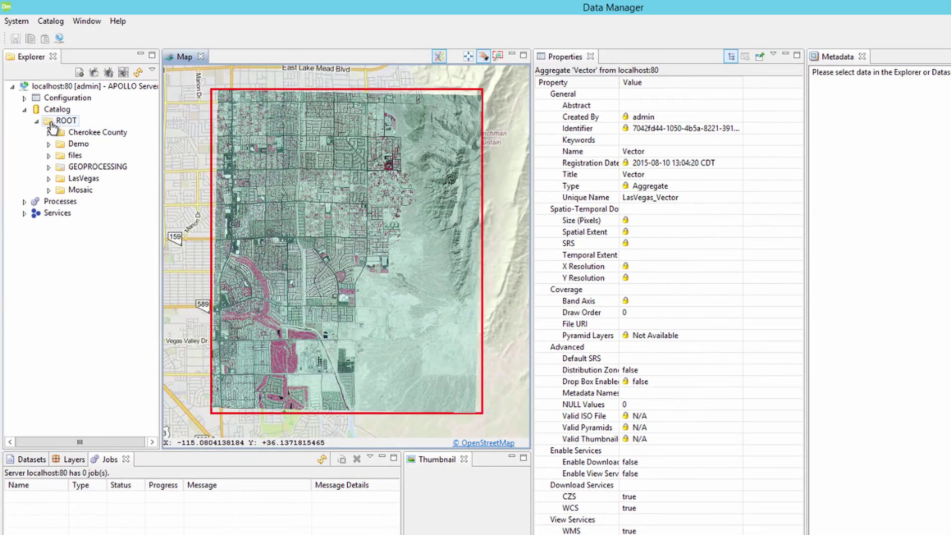
- Select ROOT and open the Crawl Database wizard on its Database Type page
click(55, 32)
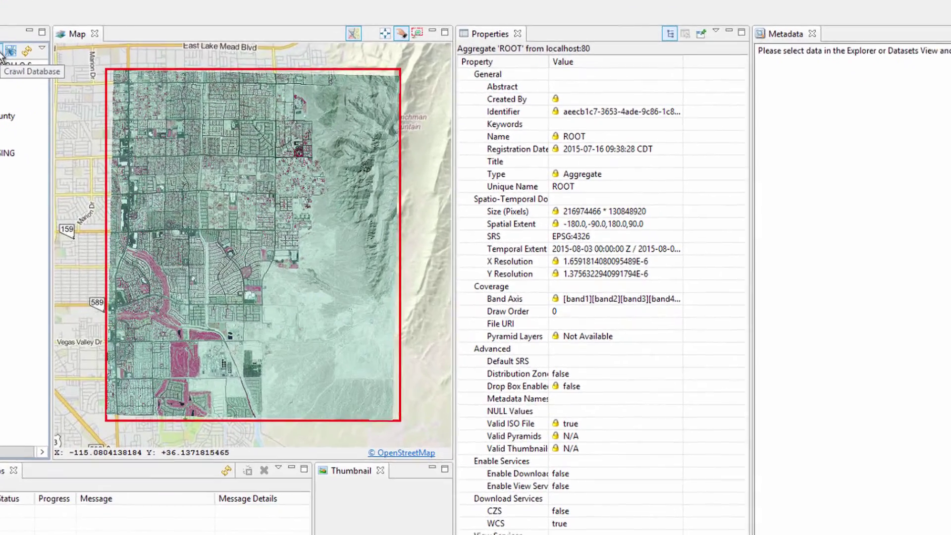
click(2, 53)
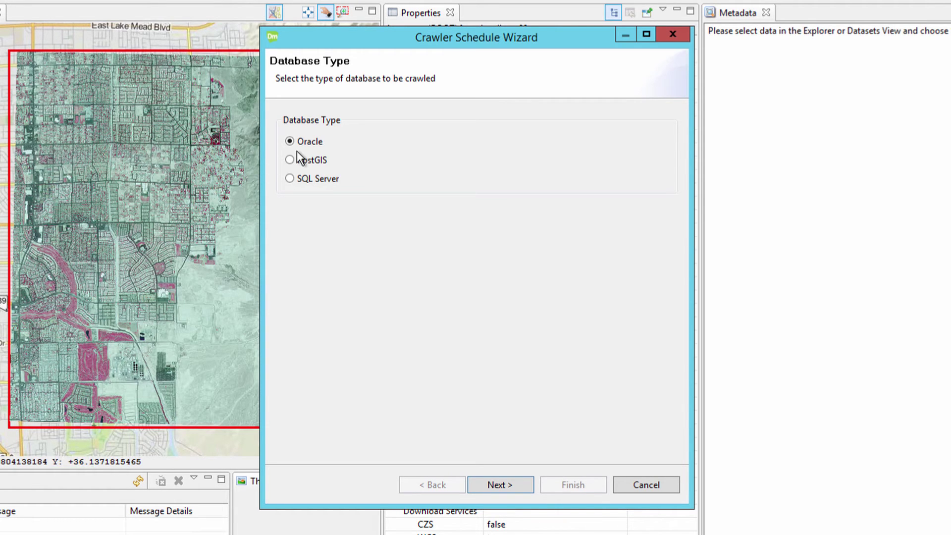
- Keep the Oracle source and load the saved Alabama connection settings
click(500, 485)
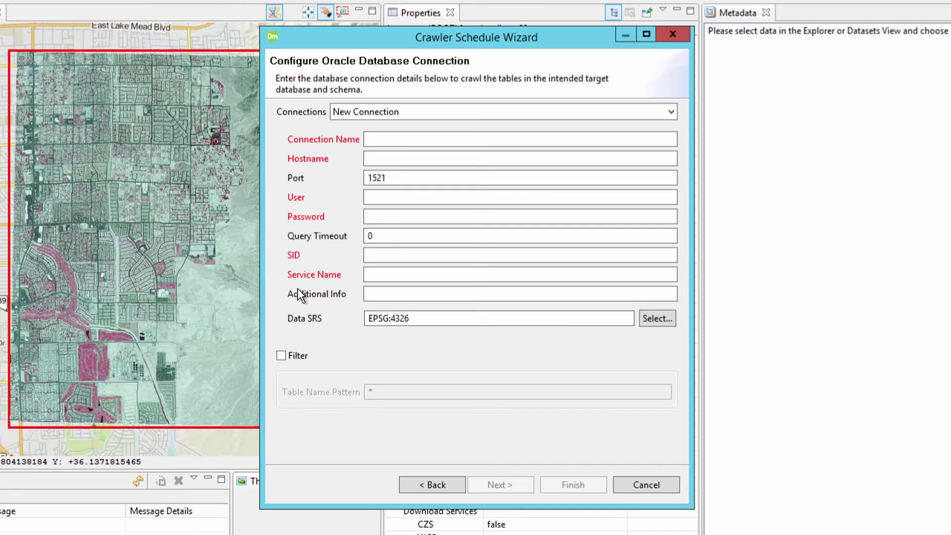
click(525, 114)
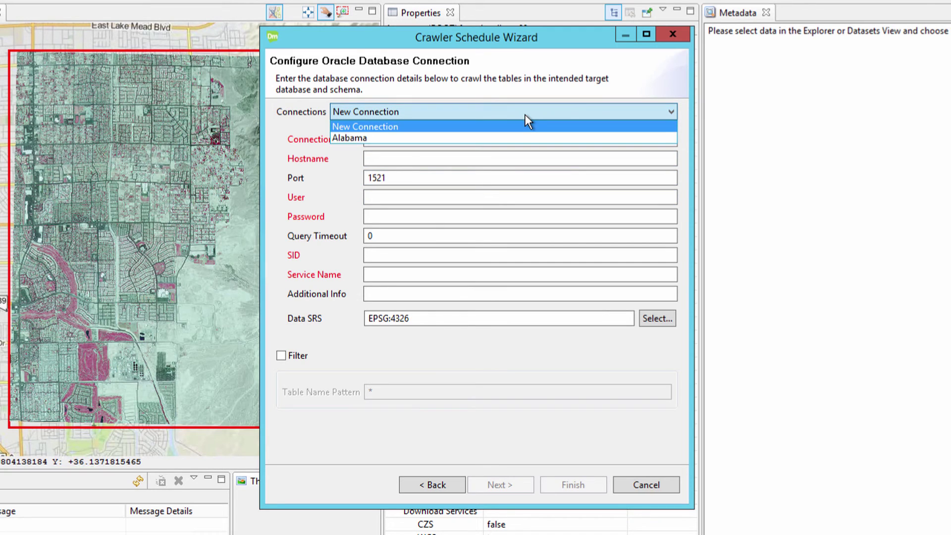
click(376, 137)
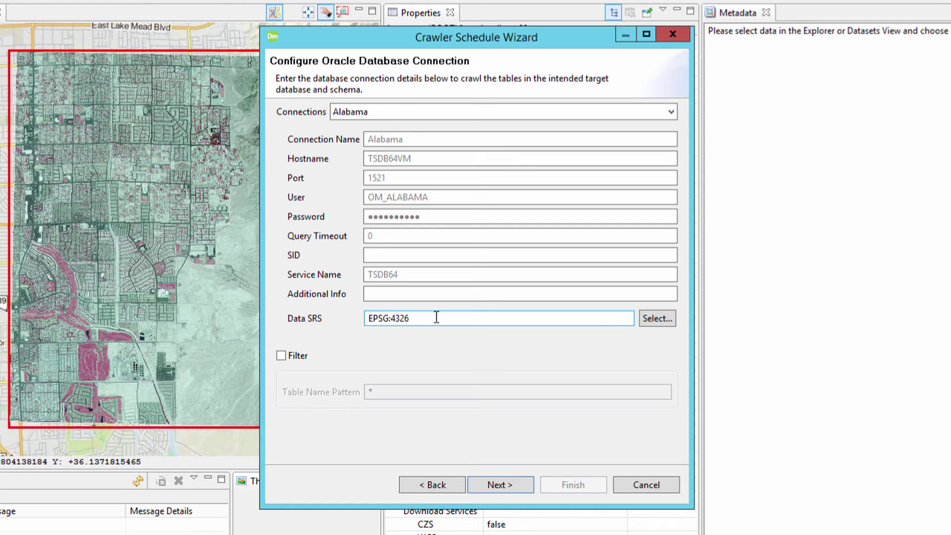
- Set the data SRS to NAD83 / UTM zone 16N (EPSG:26916)
click(649, 318)
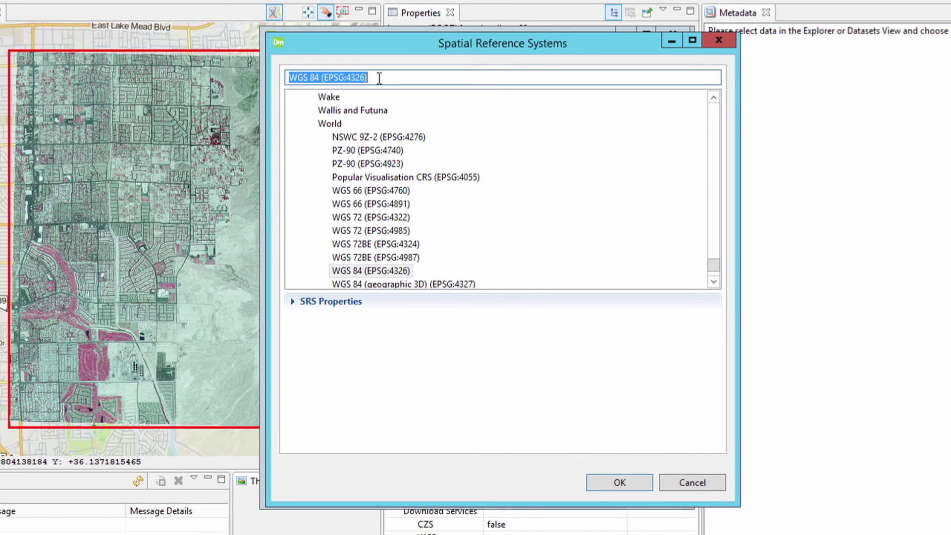
text(26916)
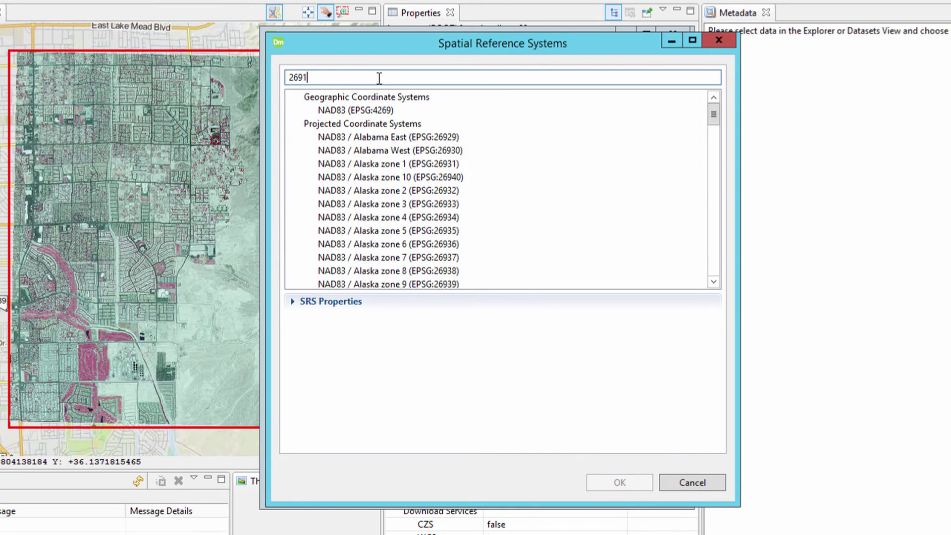
click(379, 111)
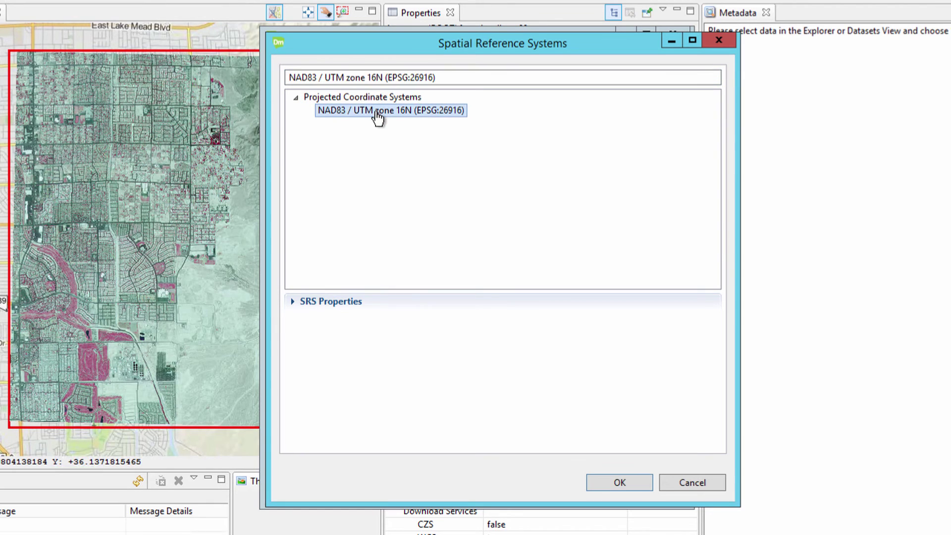
click(627, 481)
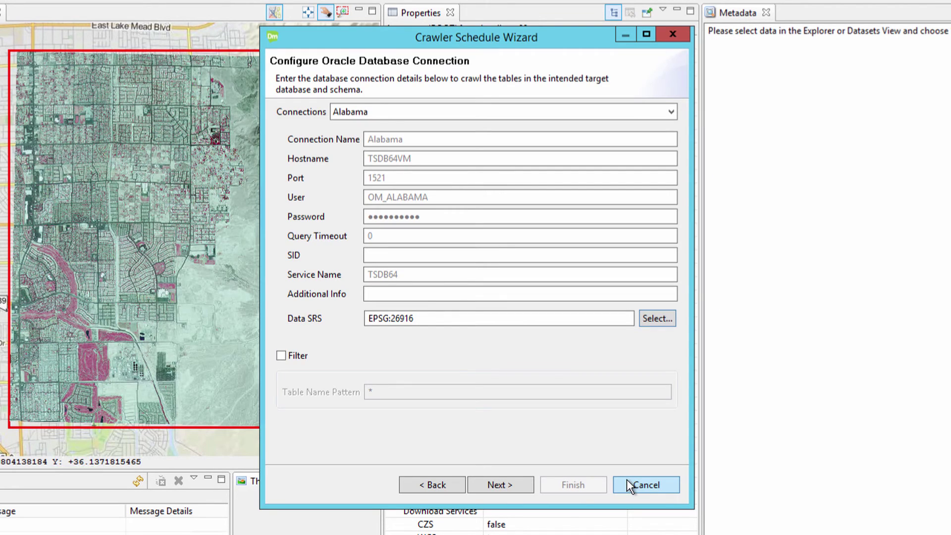
- Accept the default scheduling, processing, security and metadata pages, start the Oracle crawl and follow its progress
click(496, 483)
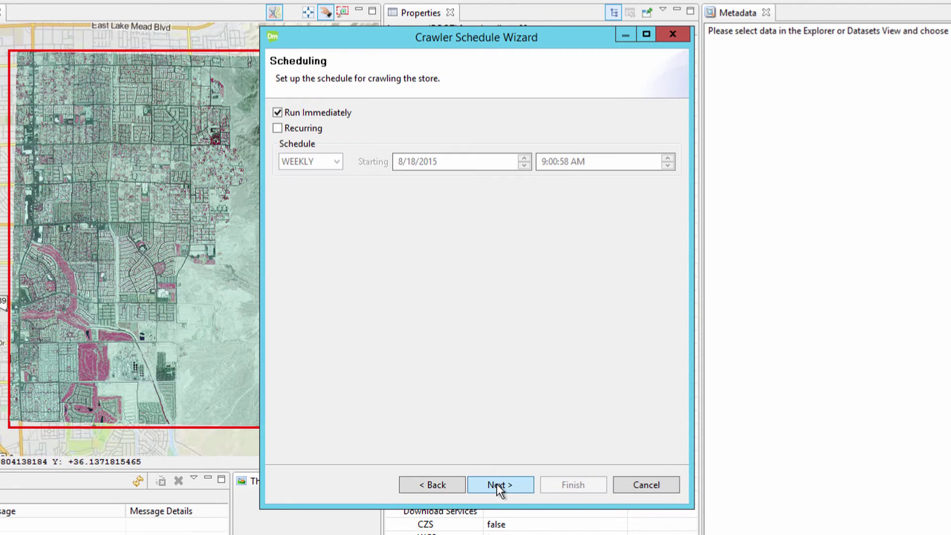
click(496, 483)
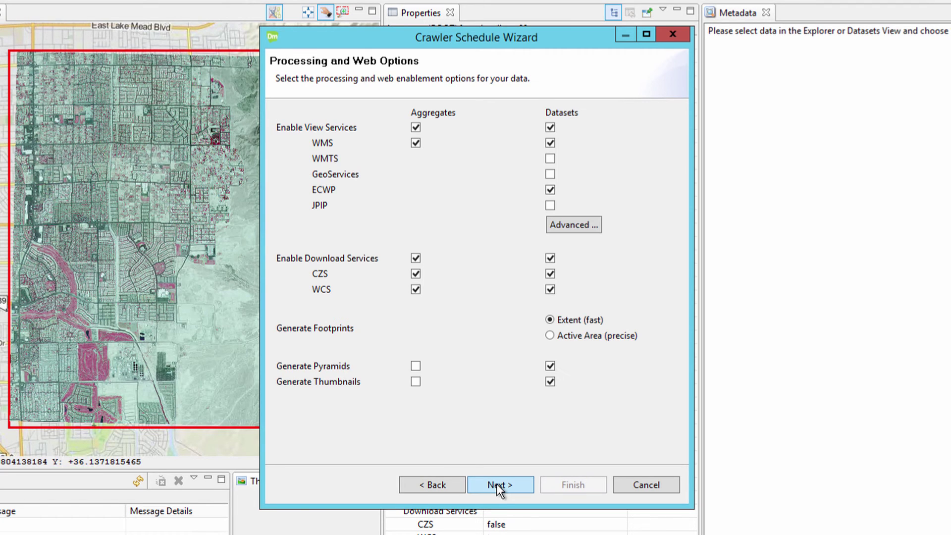
click(496, 483)
click(497, 484)
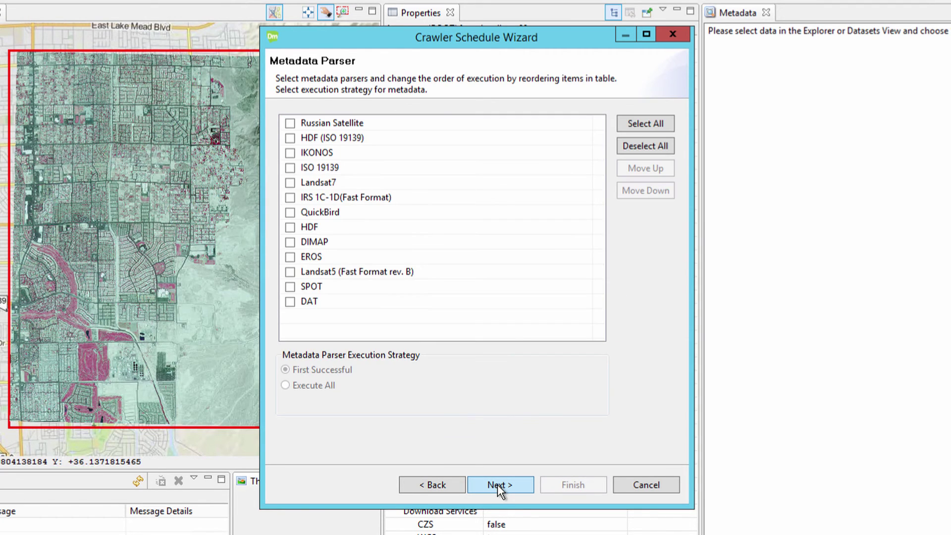
click(497, 484)
click(573, 485)
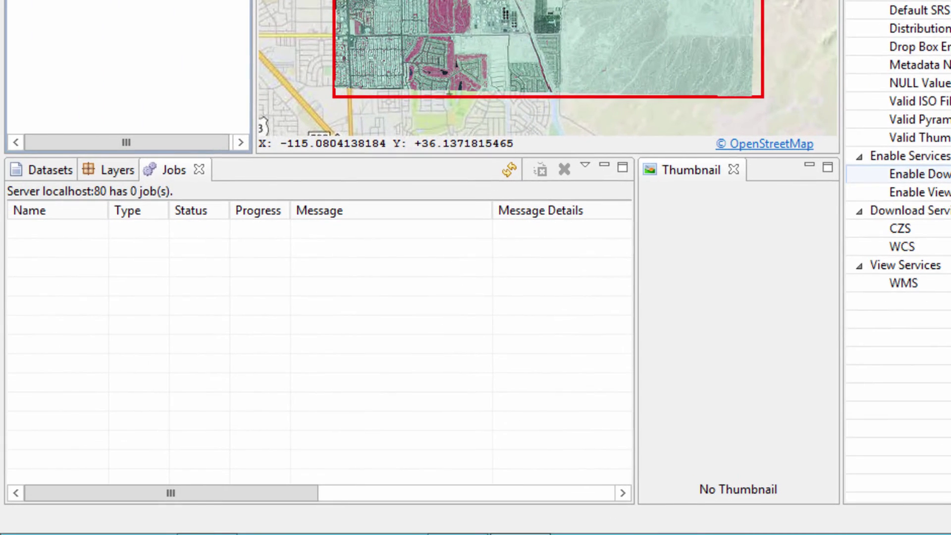
click(178, 171)
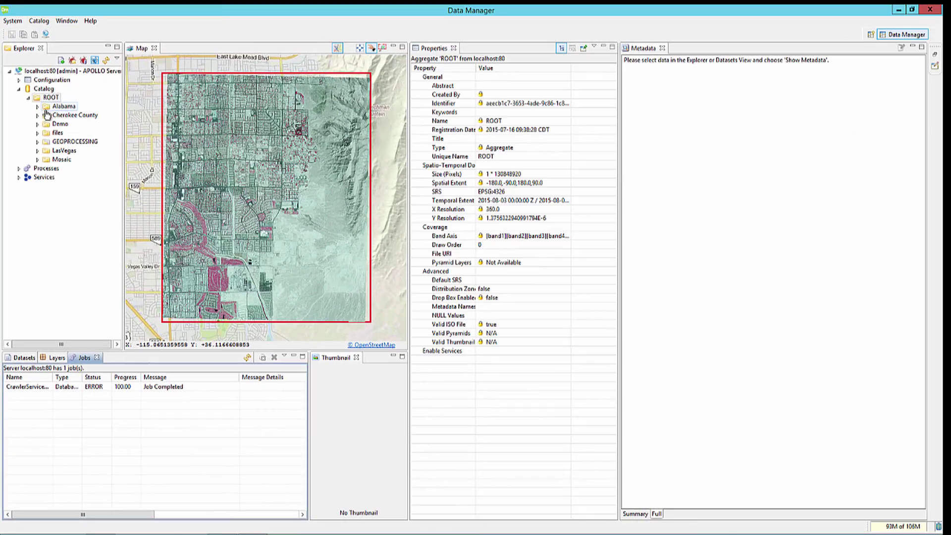
- Show the thumbnail, then the ISO metadata, for OM_ALABAMA.ROADS_LOCAL in the Alabama datasets
click(49, 107)
click(23, 357)
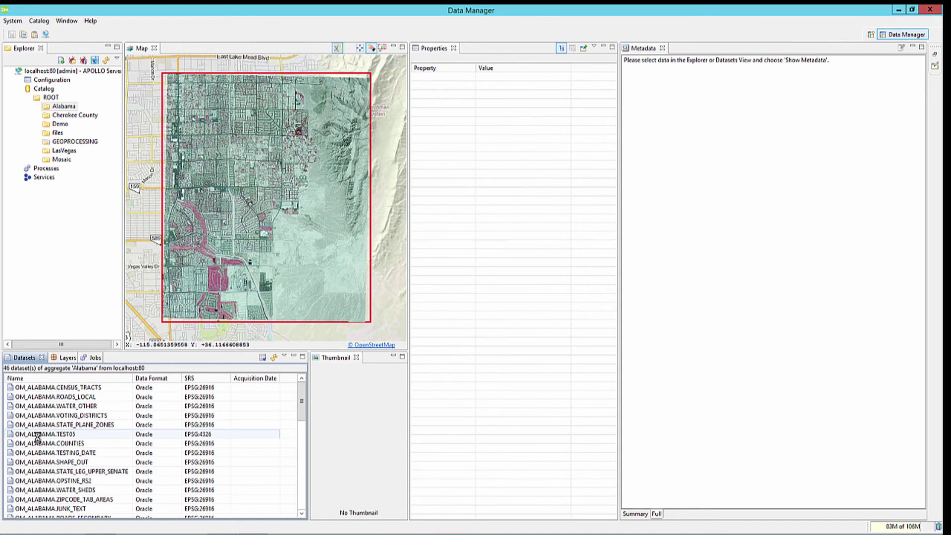
click(39, 396)
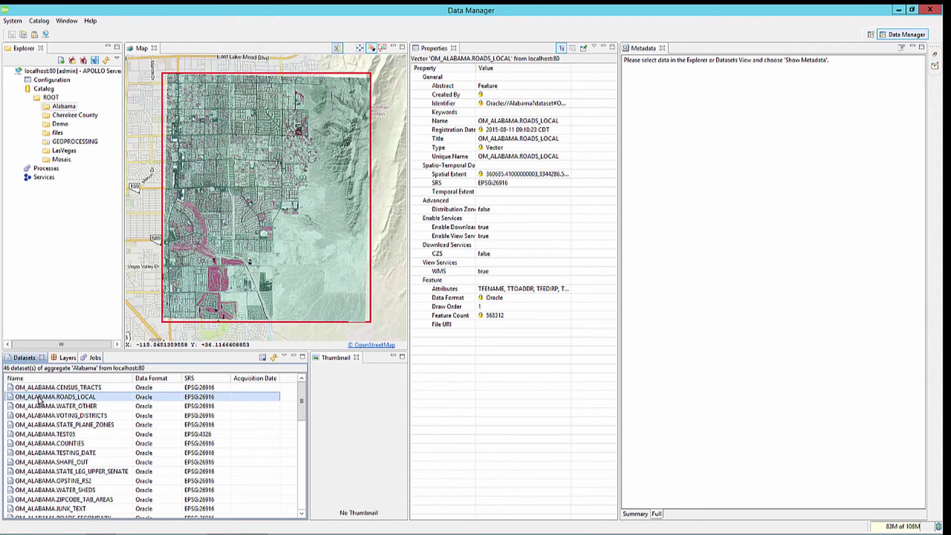
right_click(40, 399)
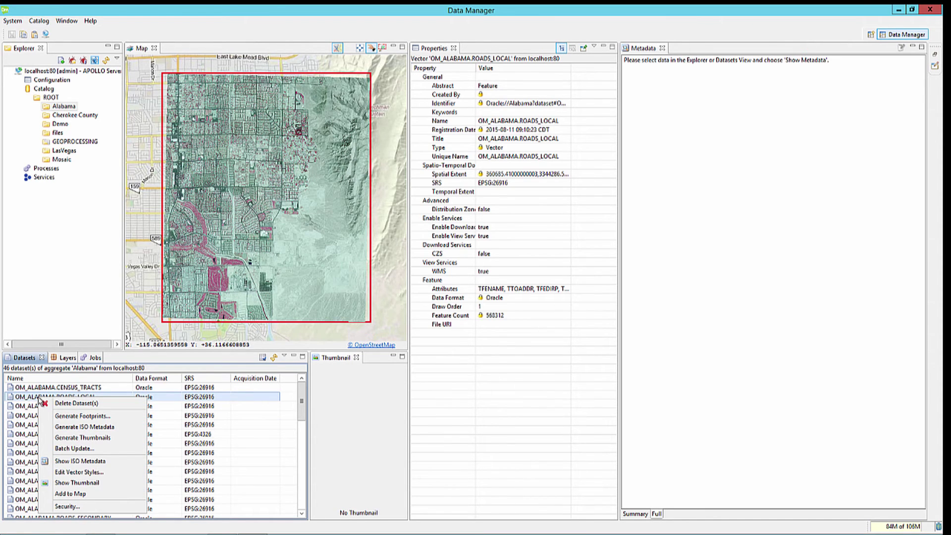
click(58, 483)
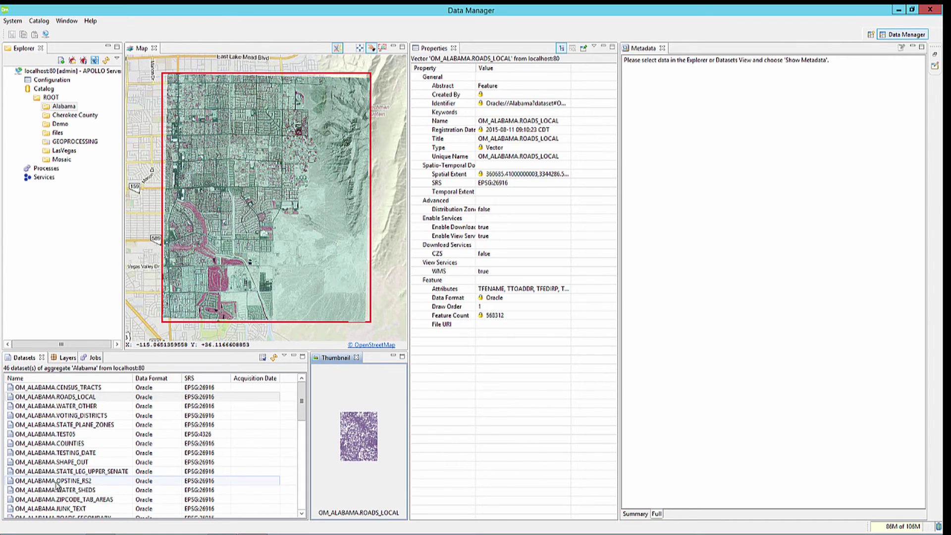
right_click(61, 395)
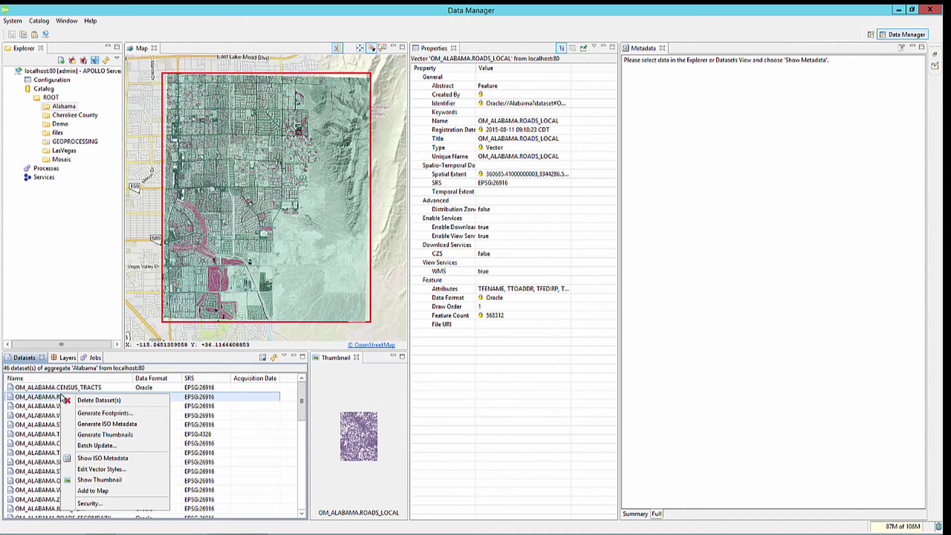
click(97, 458)
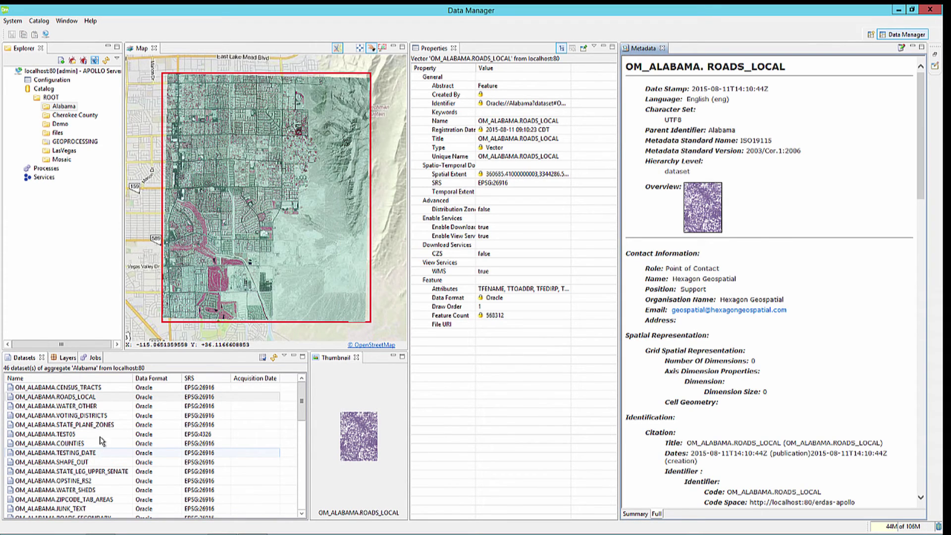
- Check the CrawlerService job (ERROR, 46 datasets added, 8 errors), read its error list, then close it
click(93, 359)
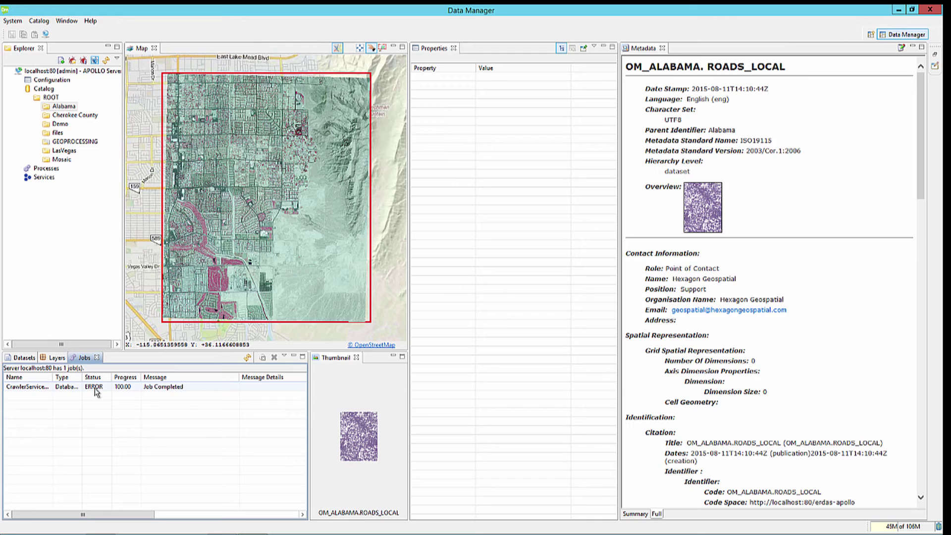
click(95, 392)
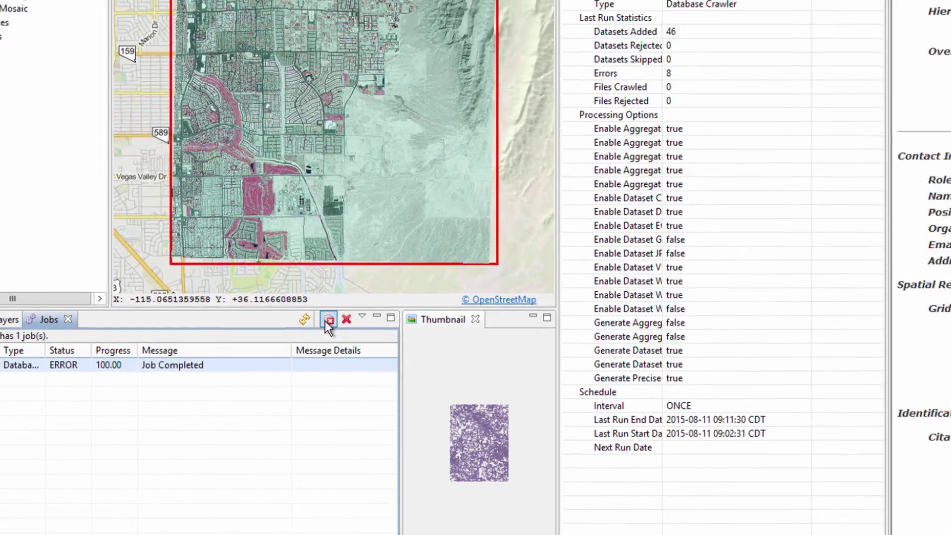
click(439, 238)
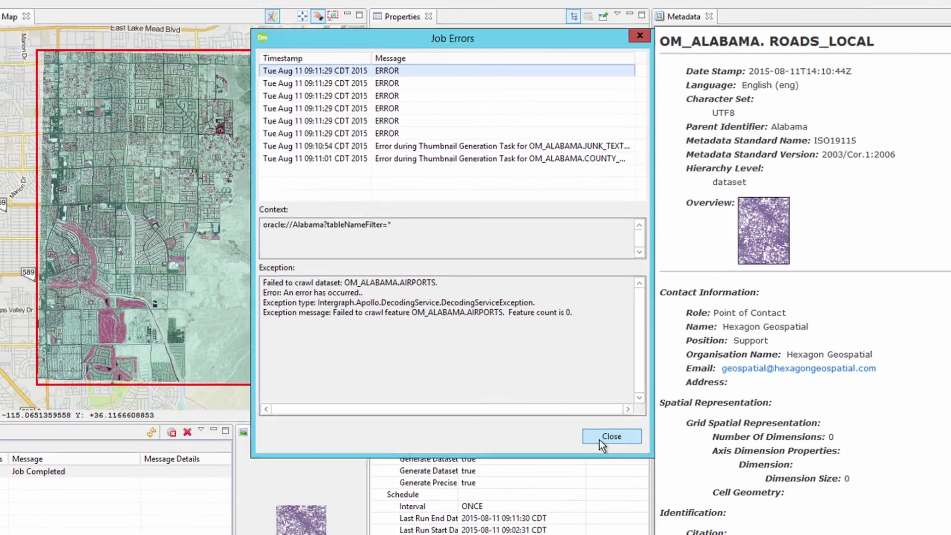
click(604, 450)
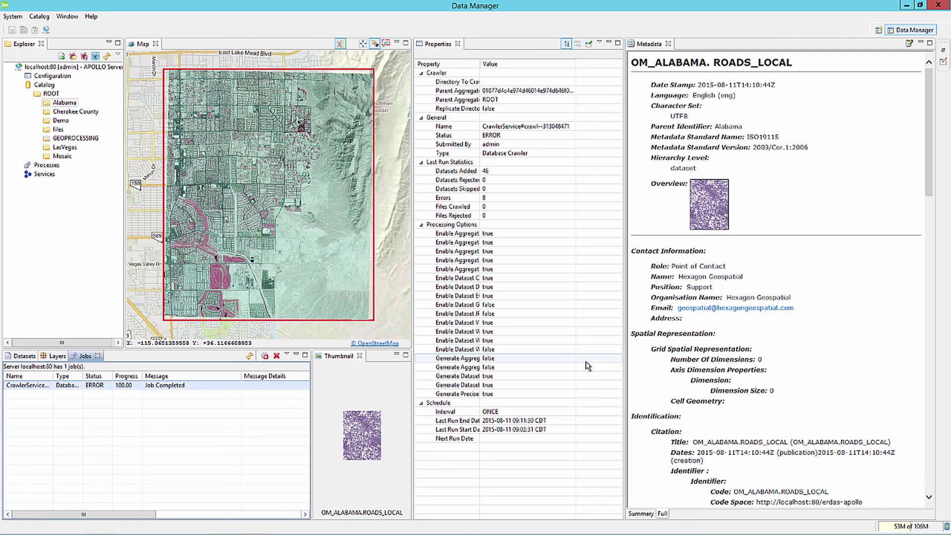
- Select all 16 datasets in LasVegas > Imagery > ECW and add them to the map
click(277, 267)
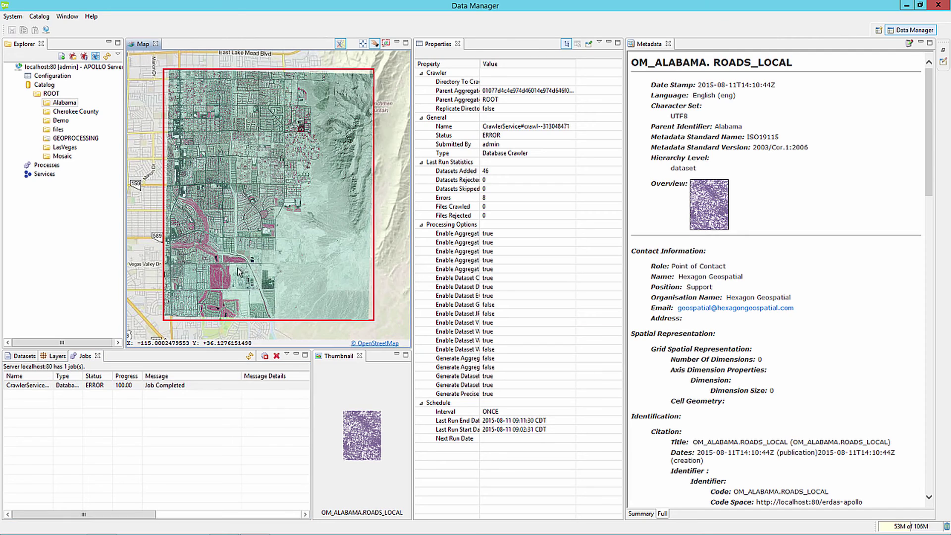
click(38, 147)
click(47, 165)
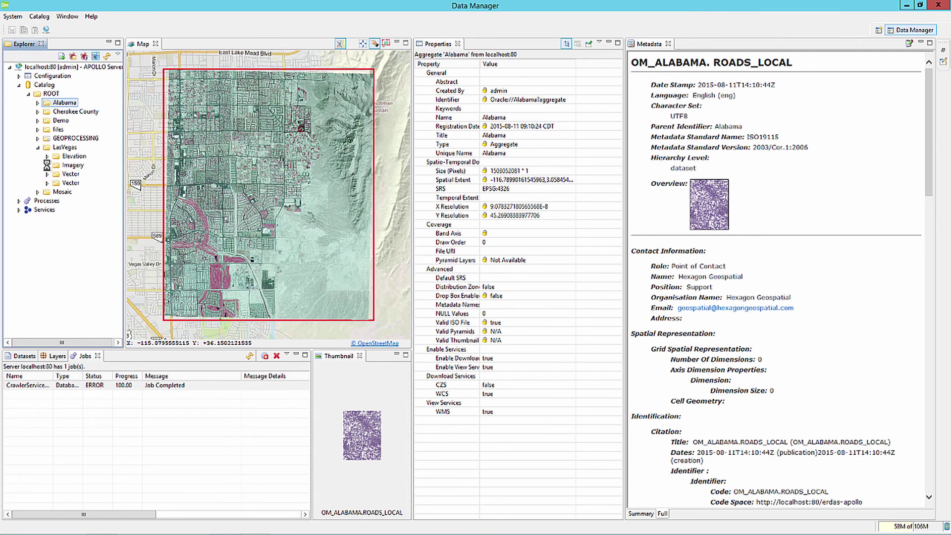
click(75, 174)
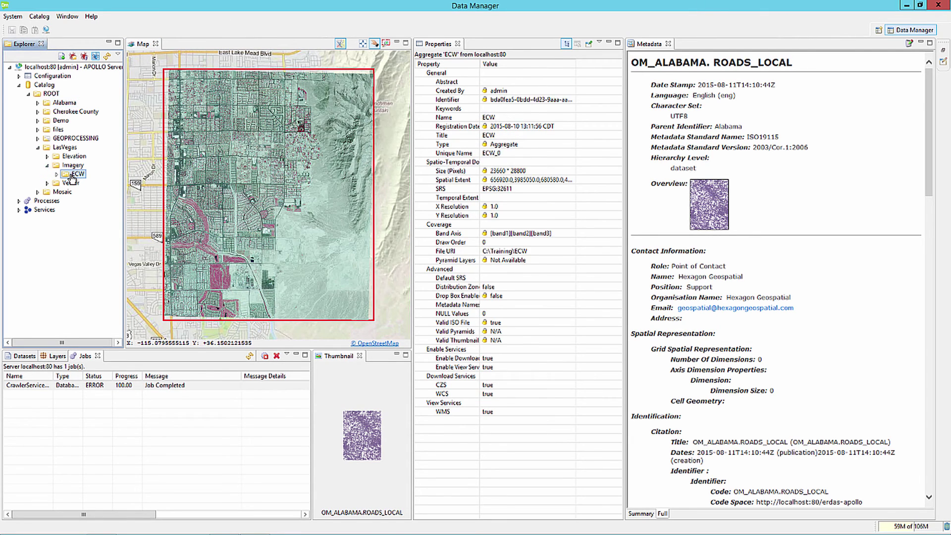
click(28, 356)
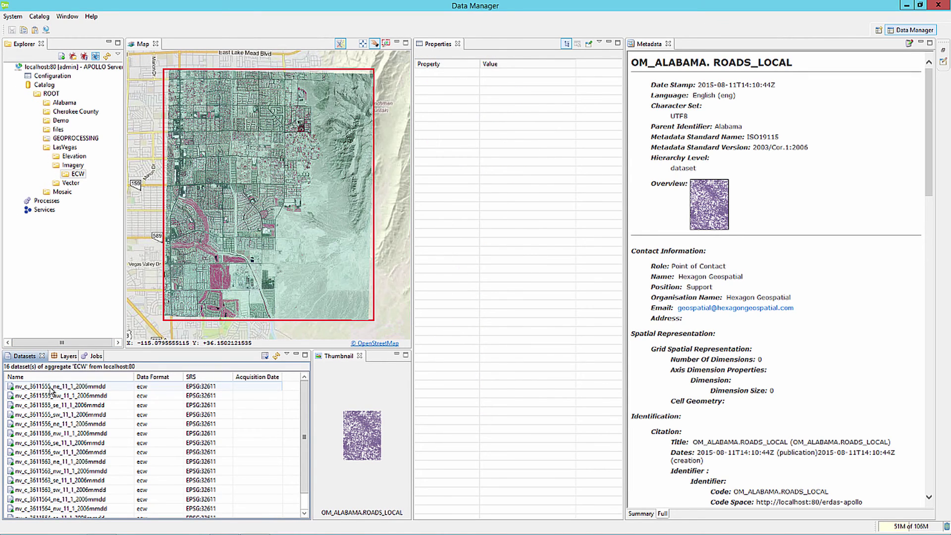
click(48, 386)
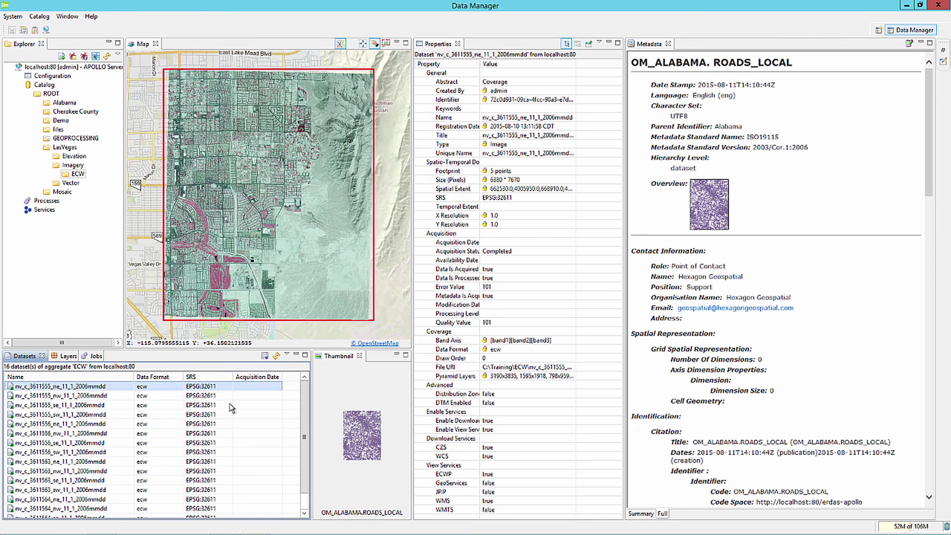
drag(301, 402, 311, 455)
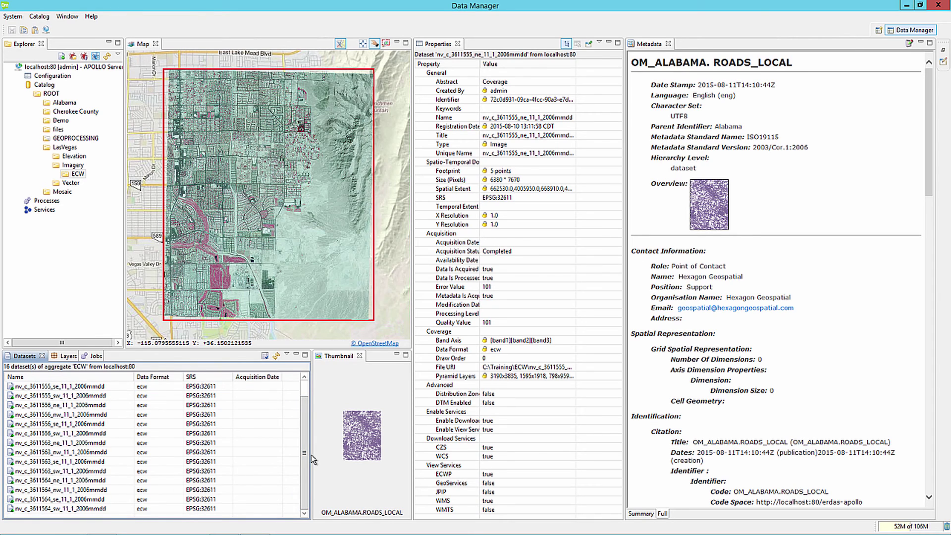
shift+click(55, 509)
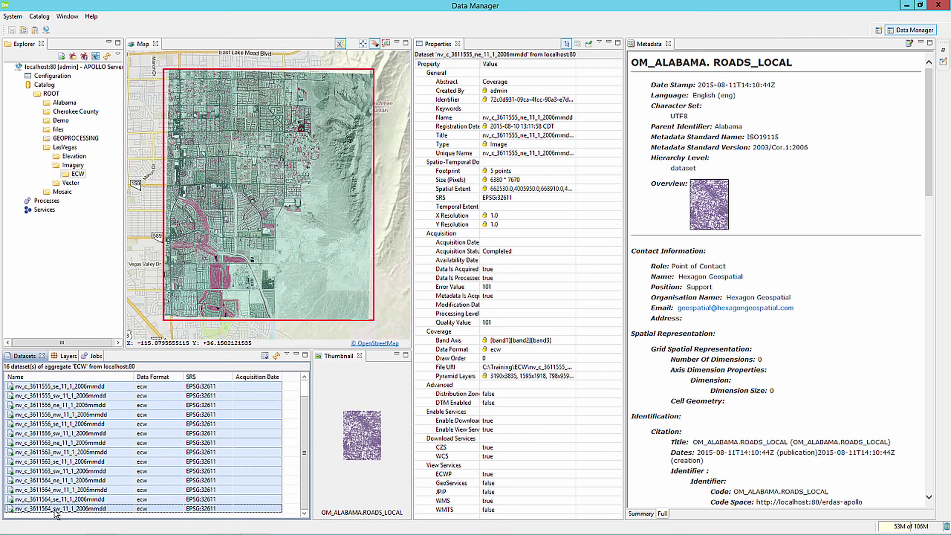
right_click(72, 463)
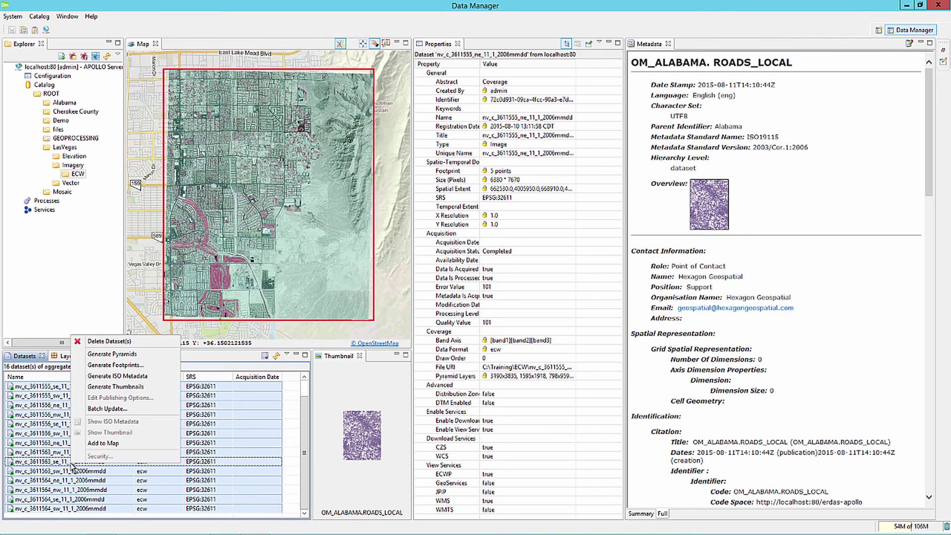
click(89, 443)
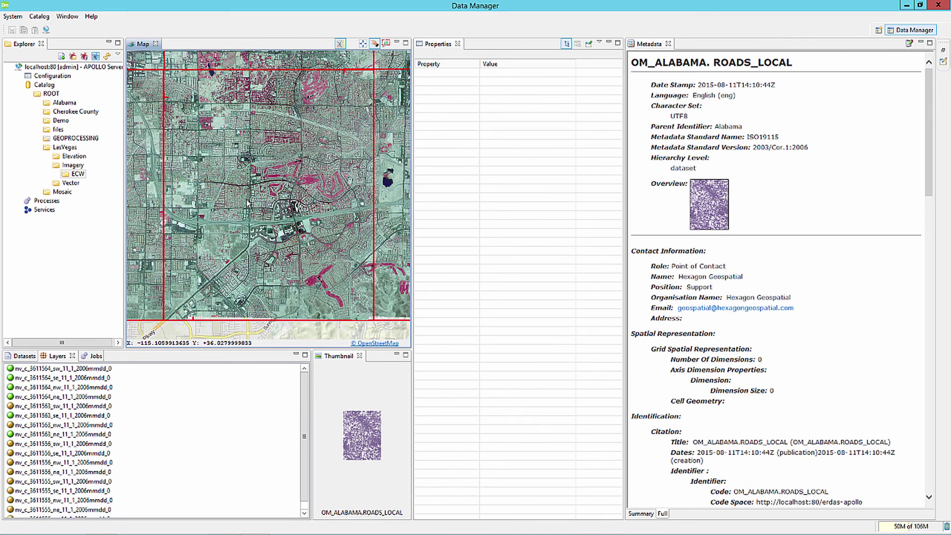
- Bring all ECW footprints into view, then hide the sw and se tiles
scroll(284, 148, down, 2)
drag(285, 149, 294, 272)
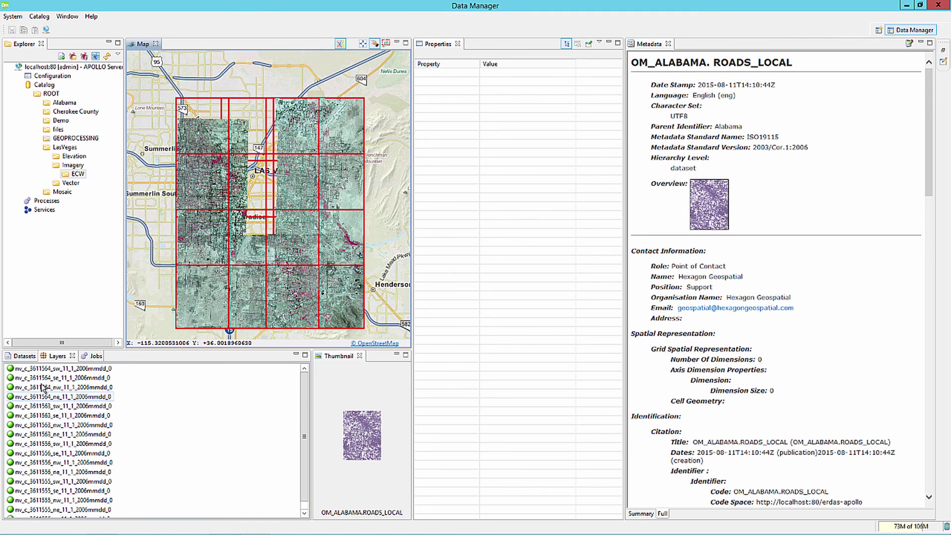
click(39, 370)
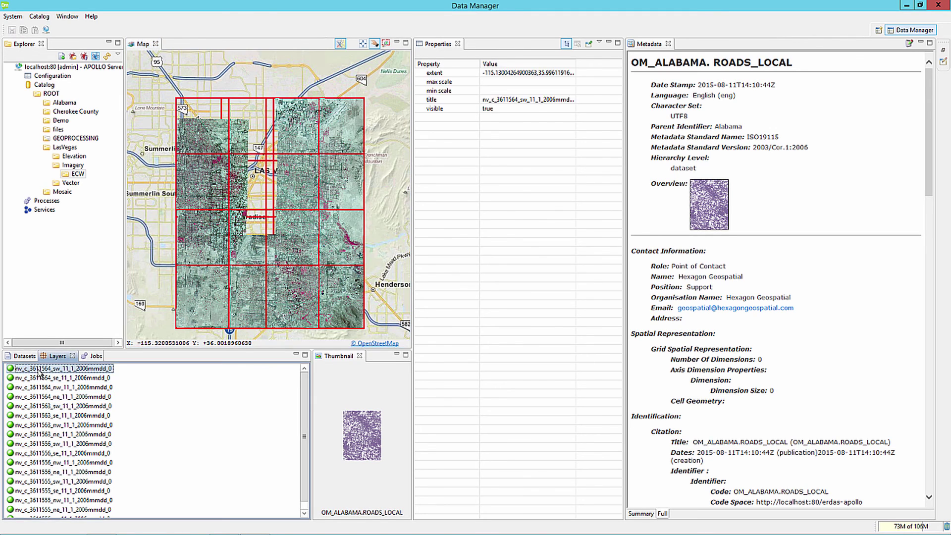
right_click(40, 372)
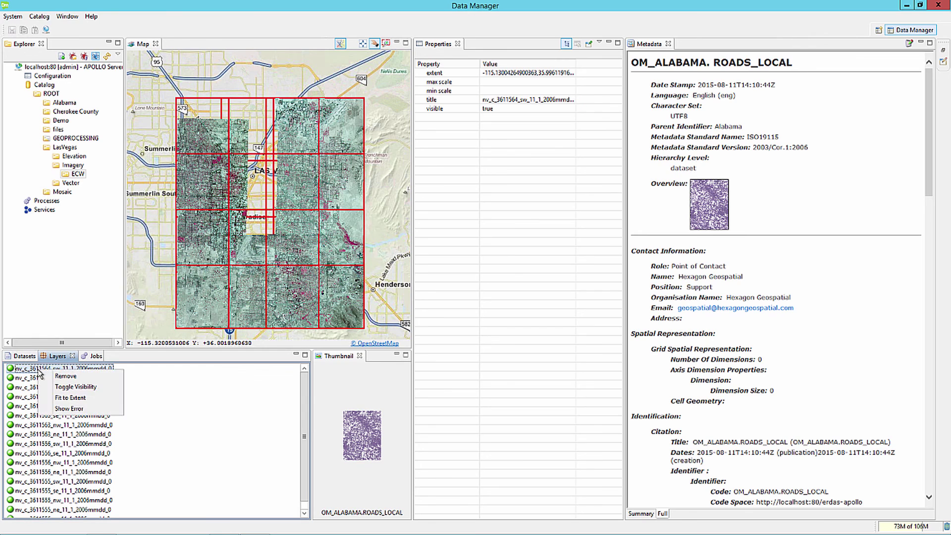
click(60, 388)
right_click(57, 378)
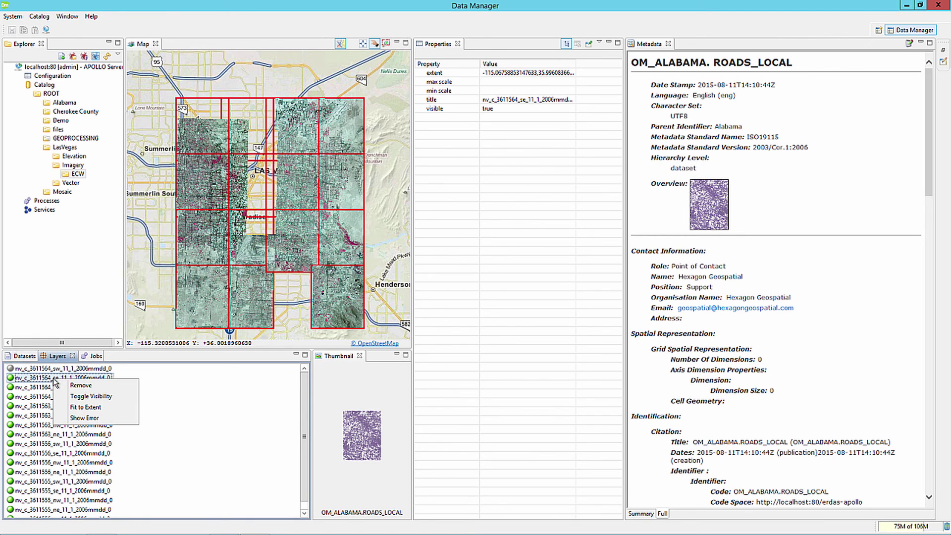
click(73, 397)
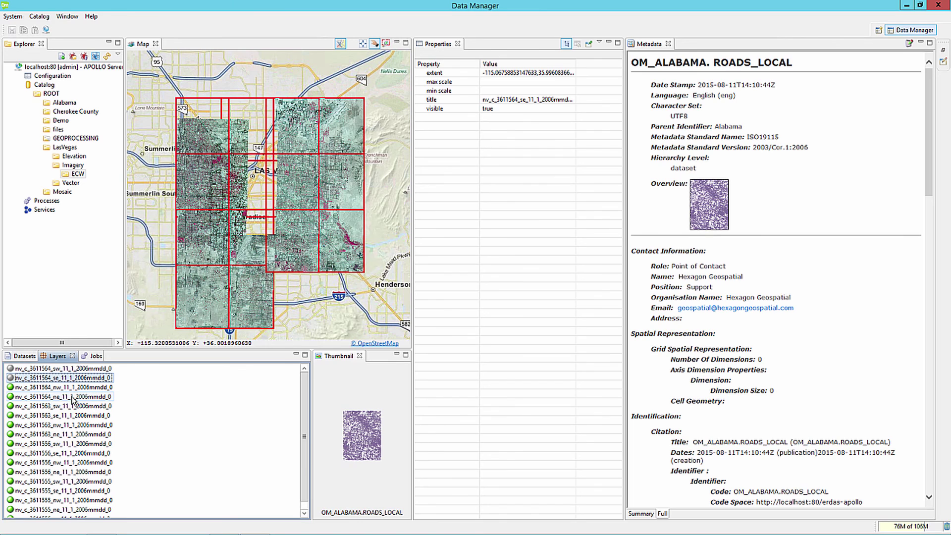
- Remove the nw tile from the map and select all remaining imagery layers
right_click(57, 391)
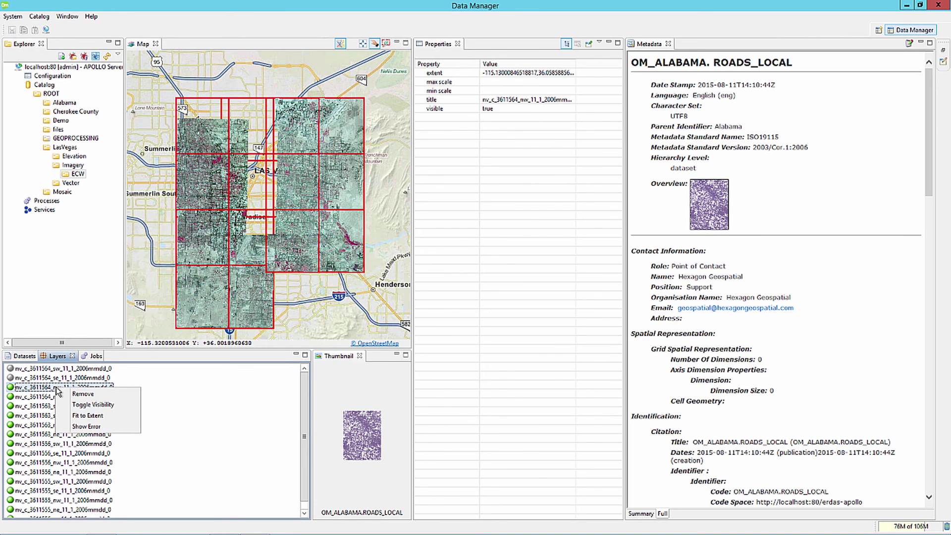
click(82, 393)
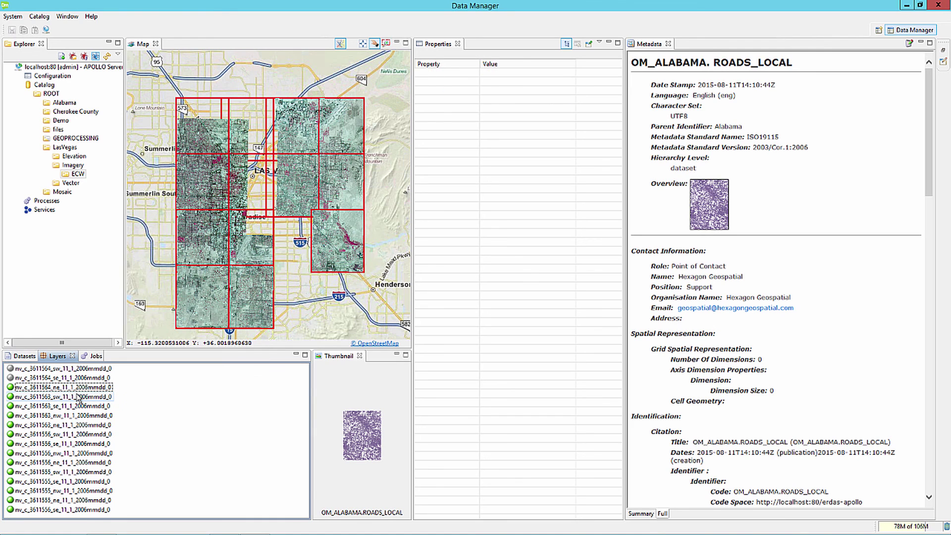
click(50, 369)
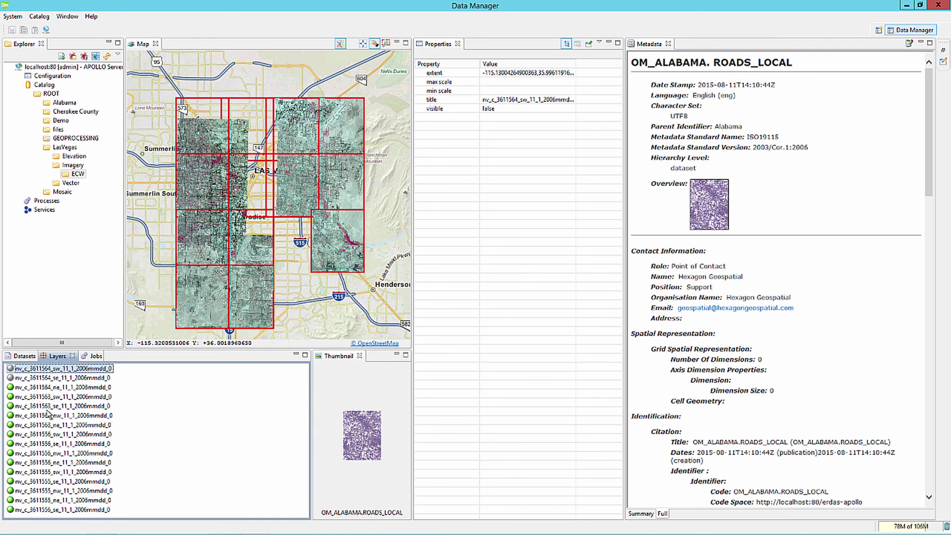
shift+click(50, 510)
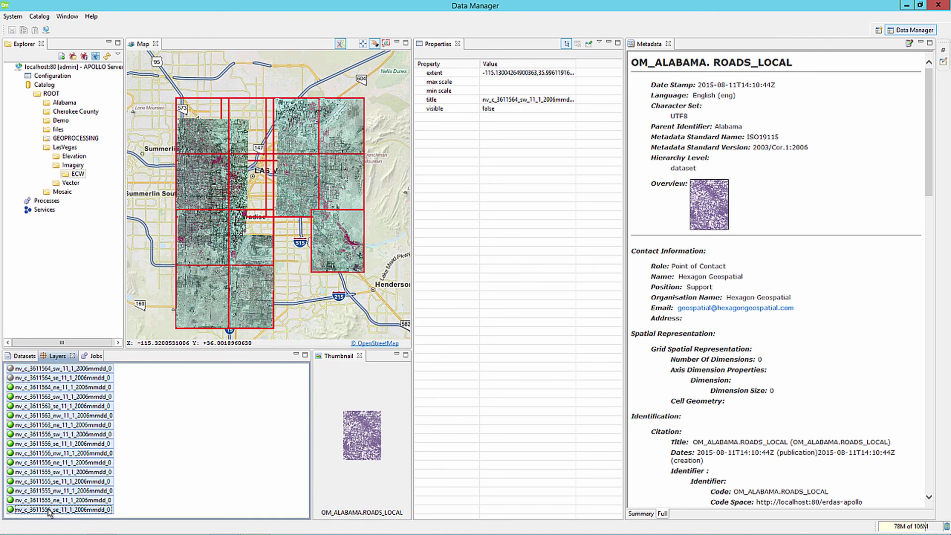
right_click(50, 511)
- Remove the imagery layers and add Elevation point clouds 66403994–66403998 to the map
click(73, 469)
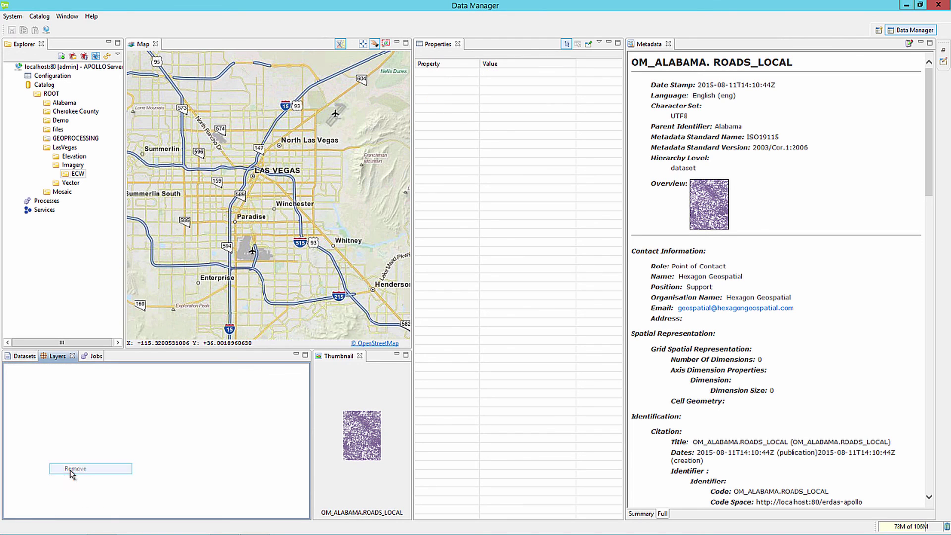
click(72, 157)
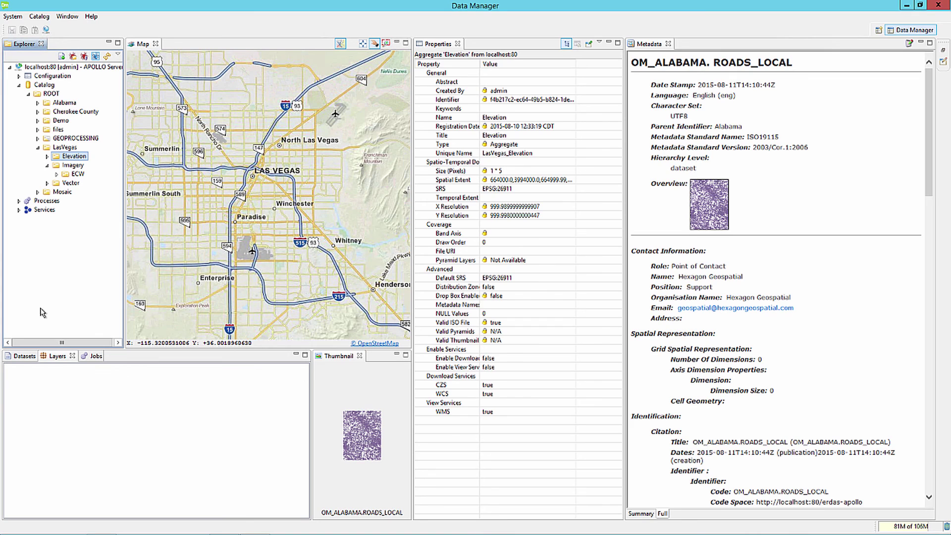
click(19, 357)
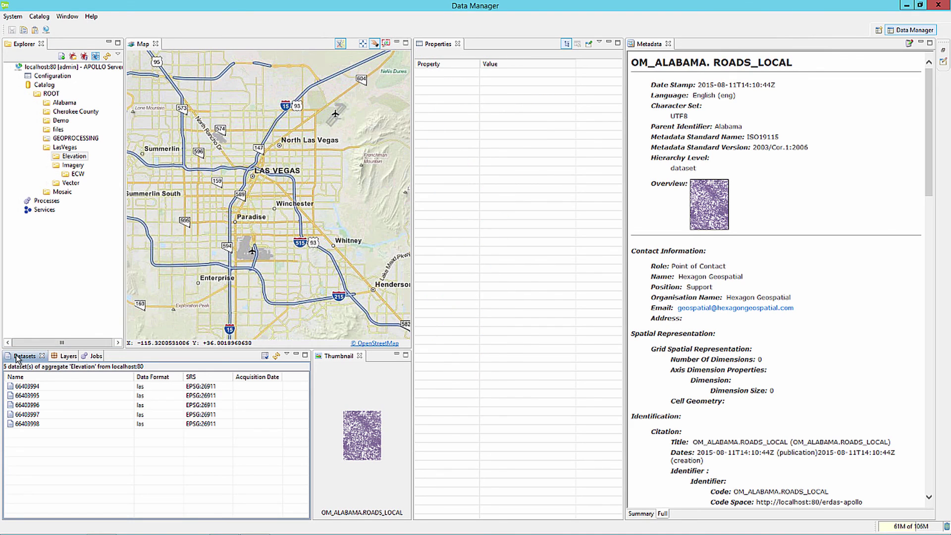
click(22, 387)
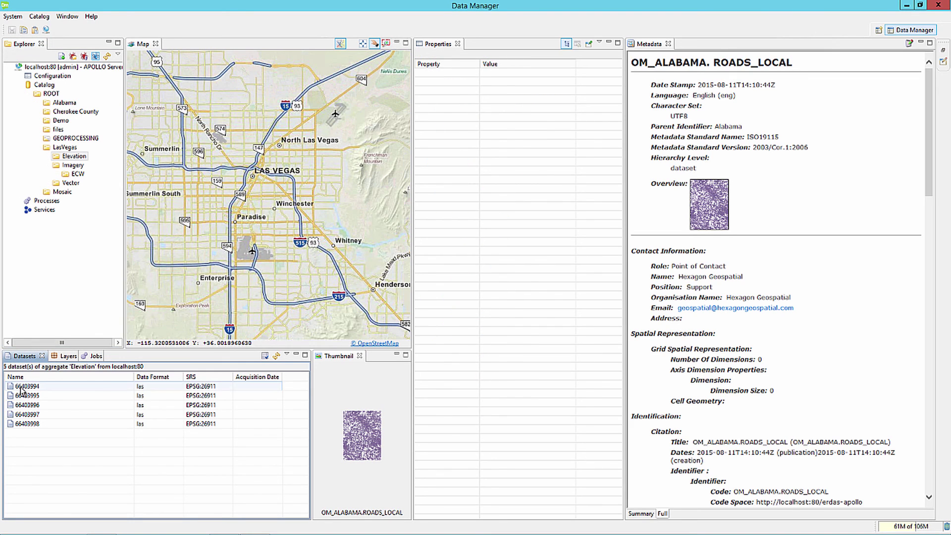
shift+click(26, 424)
right_click(26, 426)
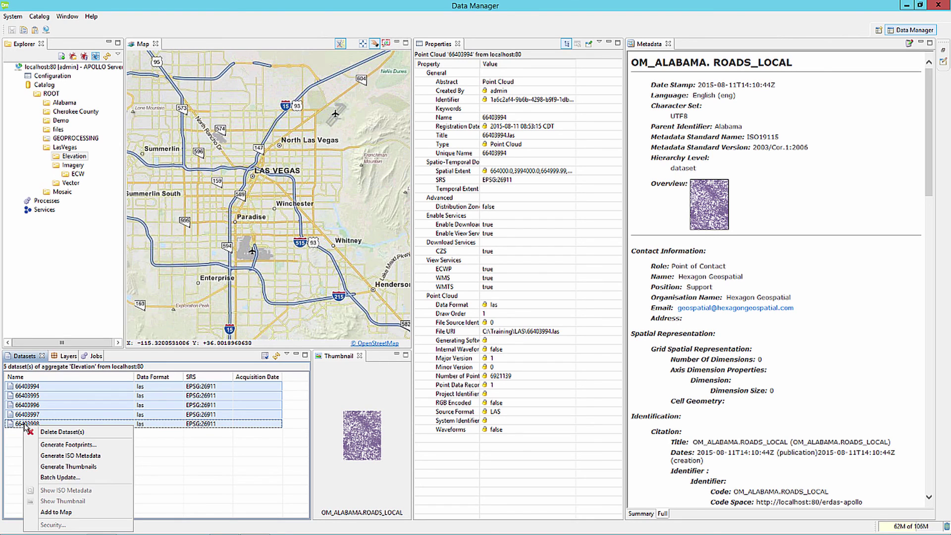
click(52, 512)
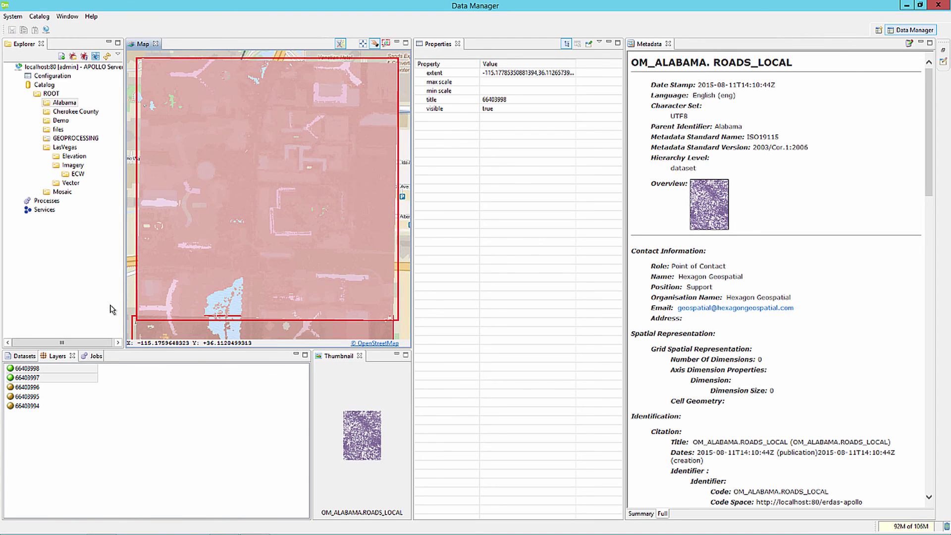
click(51, 103)
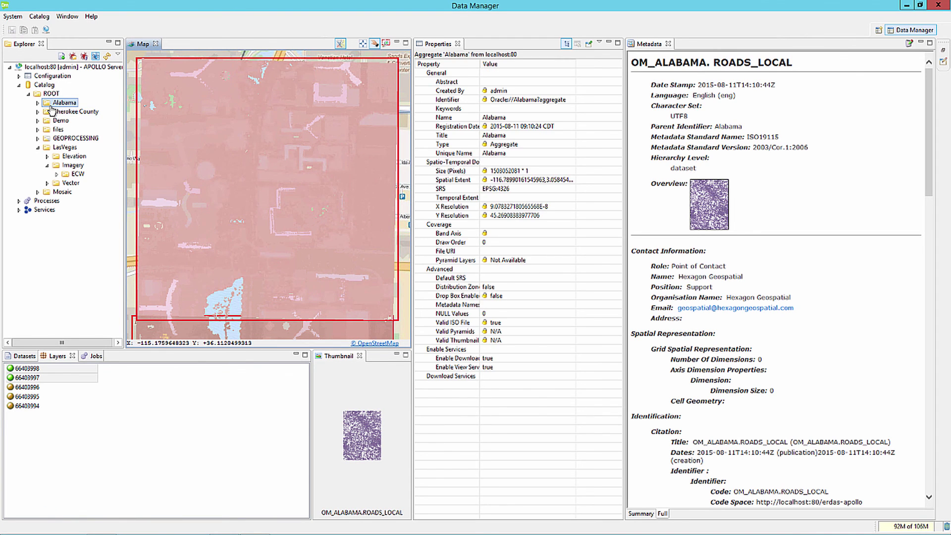
- Add OM_ALABAMA.COUNTIES from the Alabama datasets list to the map
click(25, 355)
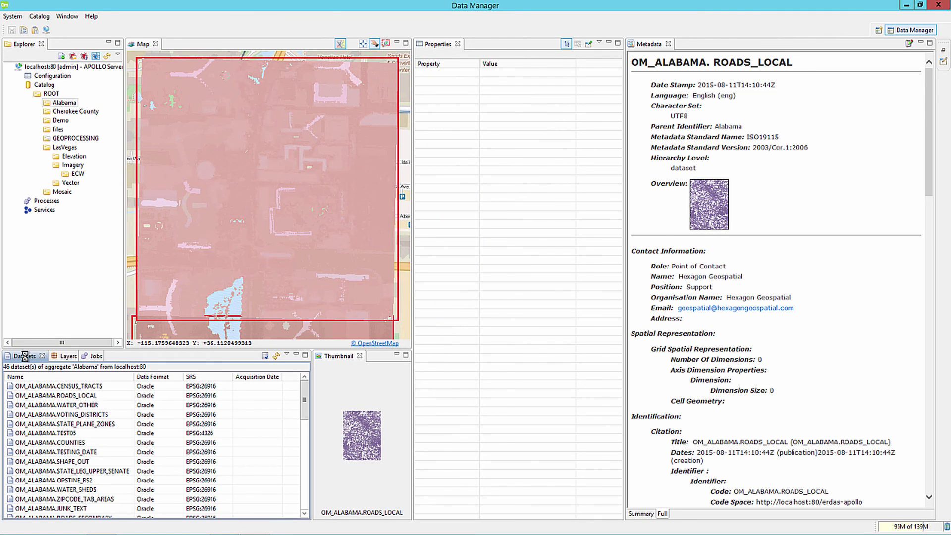
click(44, 443)
right_click(44, 443)
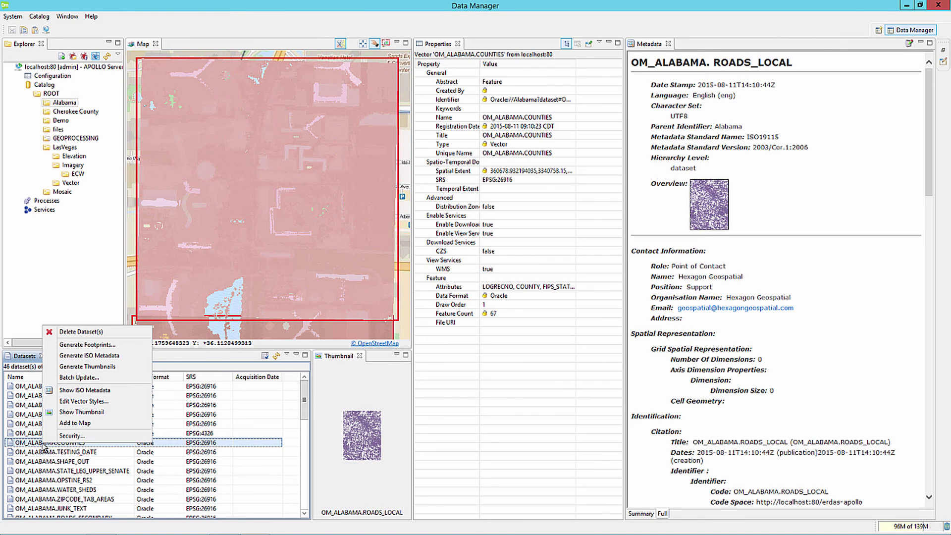
click(75, 423)
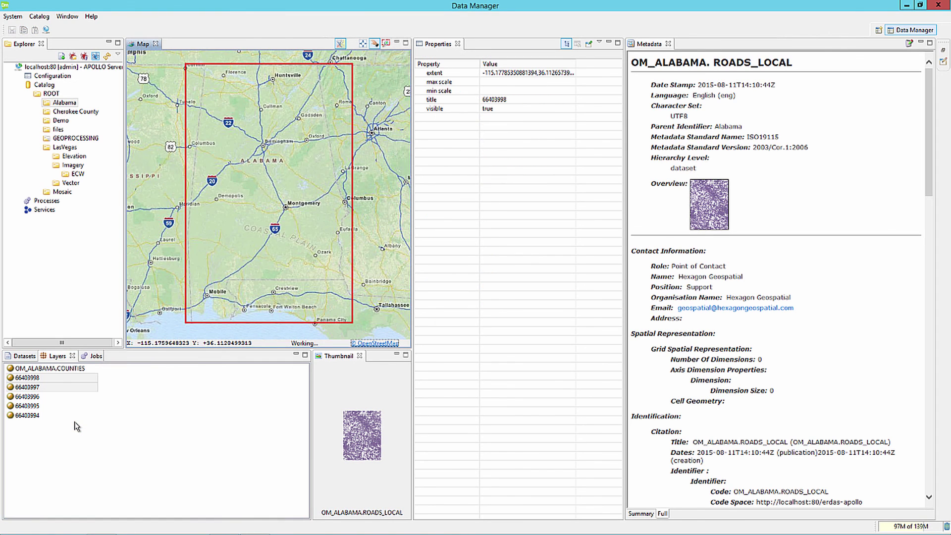